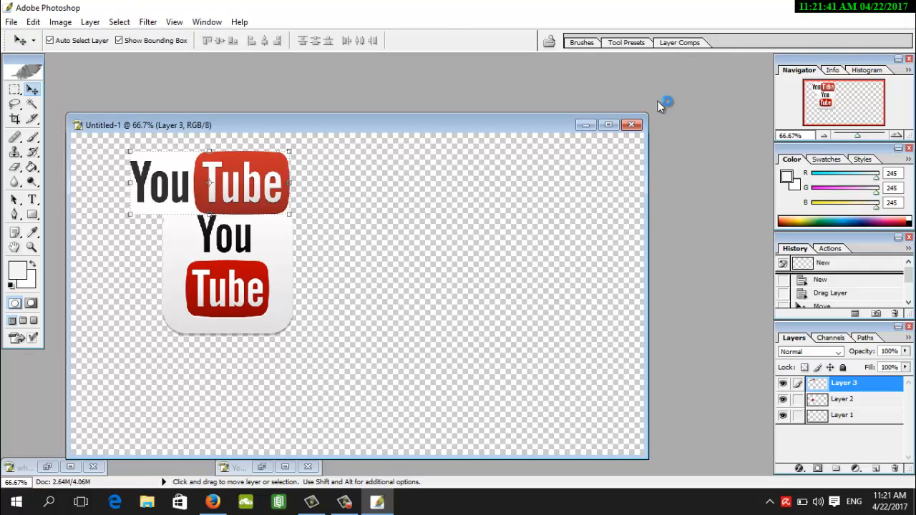
Minimize the Untitled-1 document window with the YouTube logos to clear the workspace.
{"action": "left_click", "coordinate": [609, 126]}
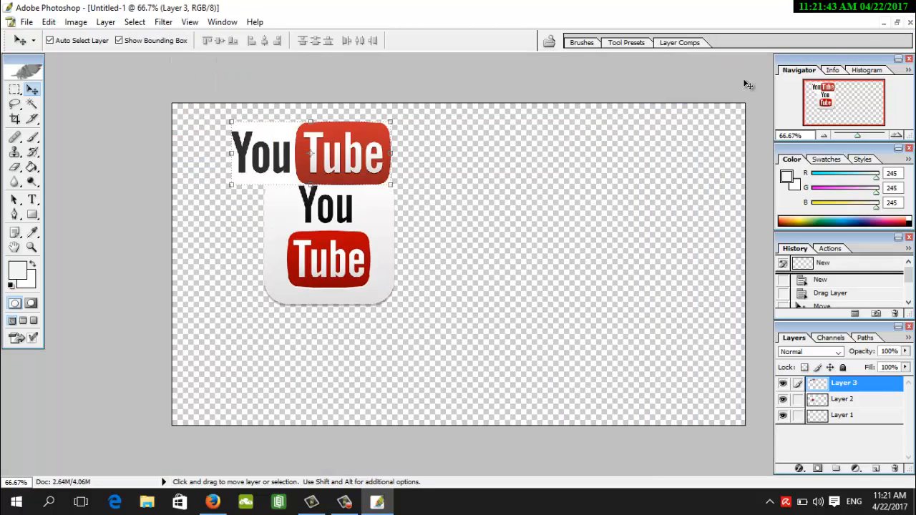
{"action": "left_click", "coordinate": [898, 24]}
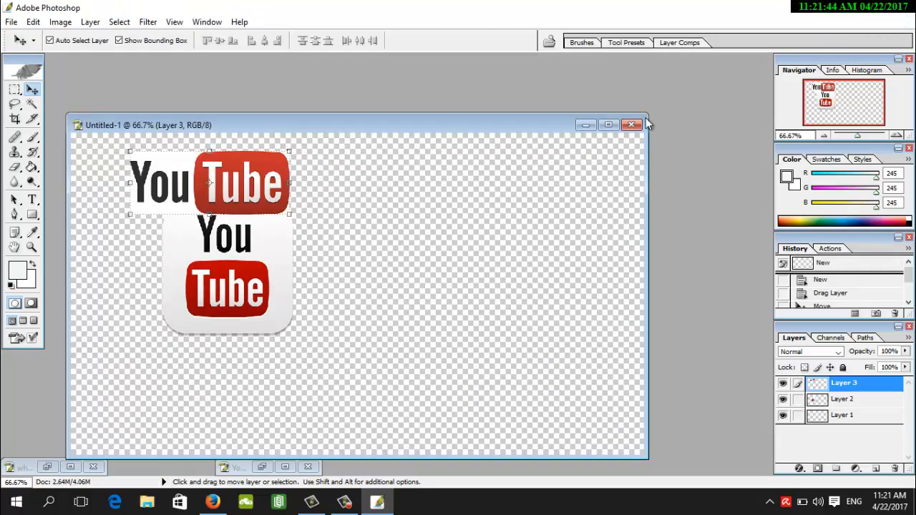
{"action": "left_click", "coordinate": [588, 126]}
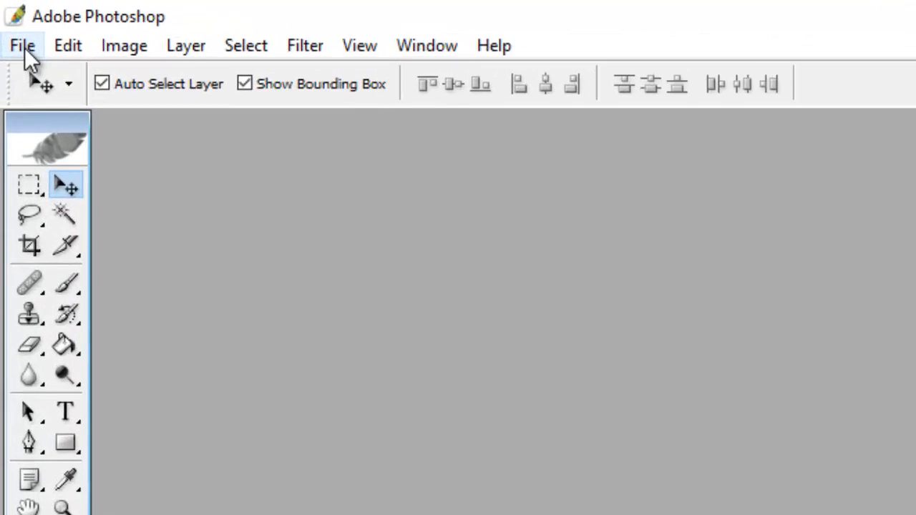
Start a new document and name it youtube Thumbnail.
{"action": "left_click", "coordinate": [40, 79]}
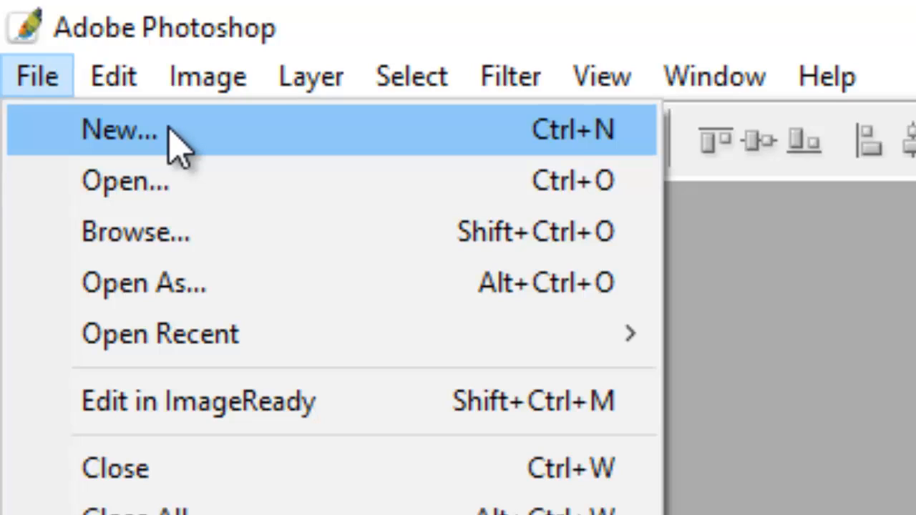
{"action": "left_click", "coordinate": [179, 139]}
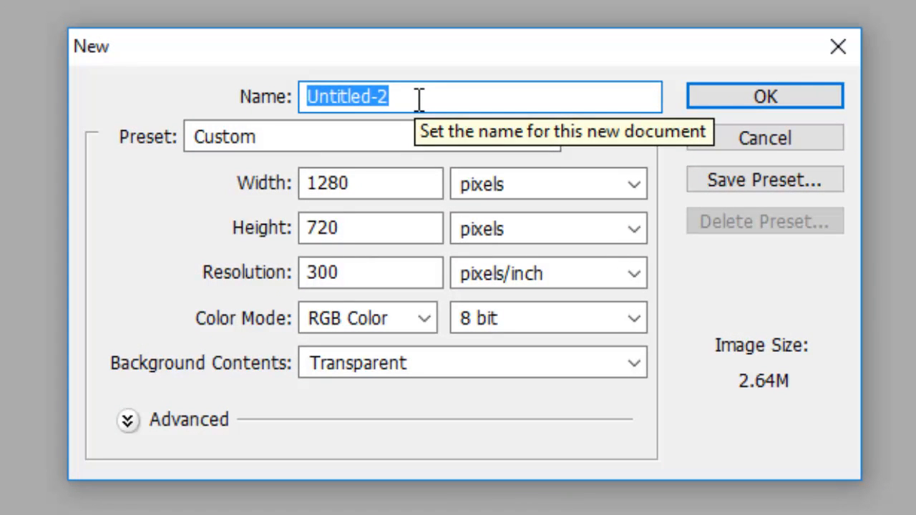
{"action": "type", "text": "yout"}
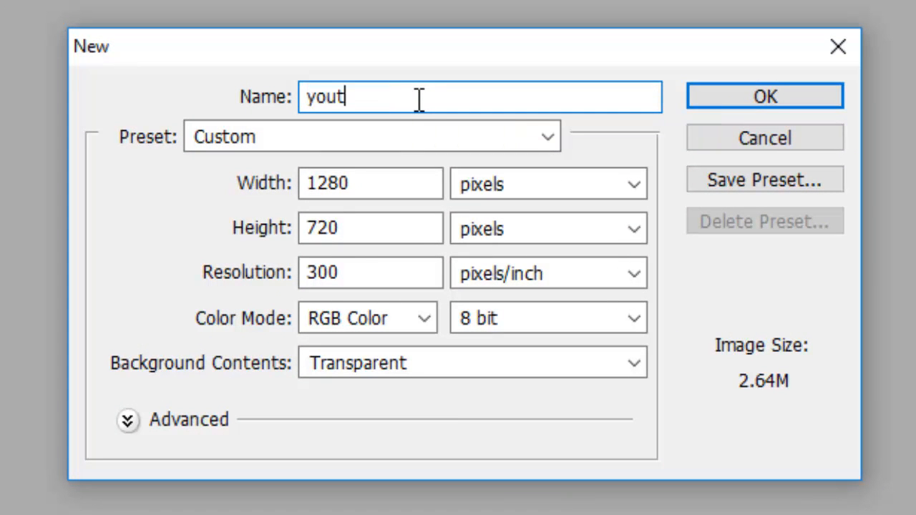
{"action": "type", "text": "ube Thum"}
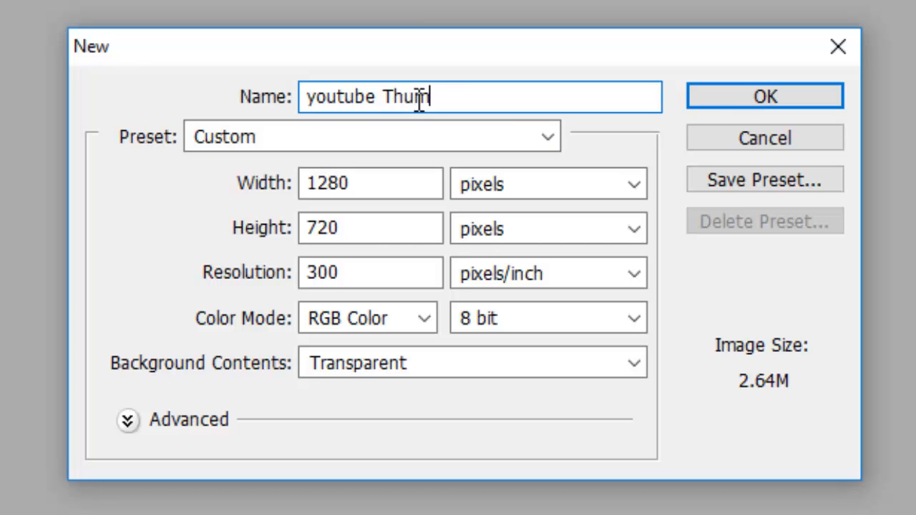
{"action": "type", "text": "bnail"}
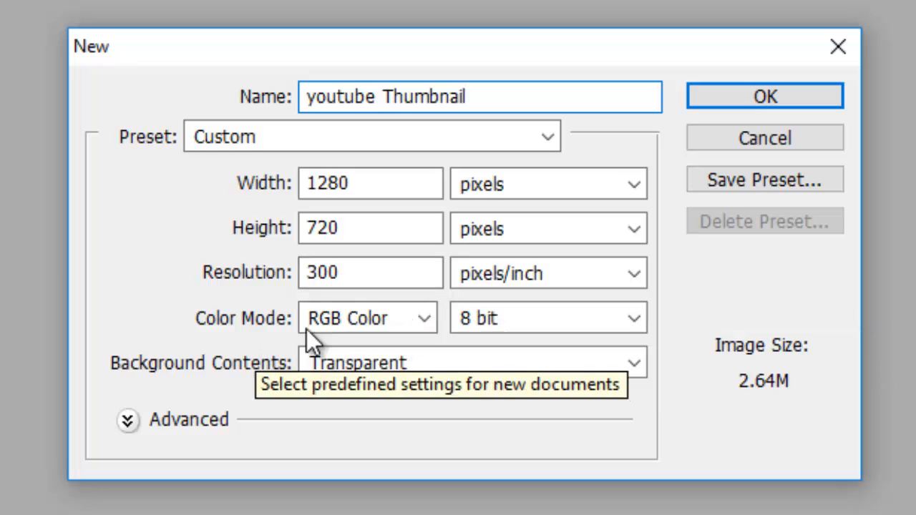
Keep RGB Color as the color mode, set the background contents to White, and create the document.
{"action": "left_click", "coordinate": [418, 318]}
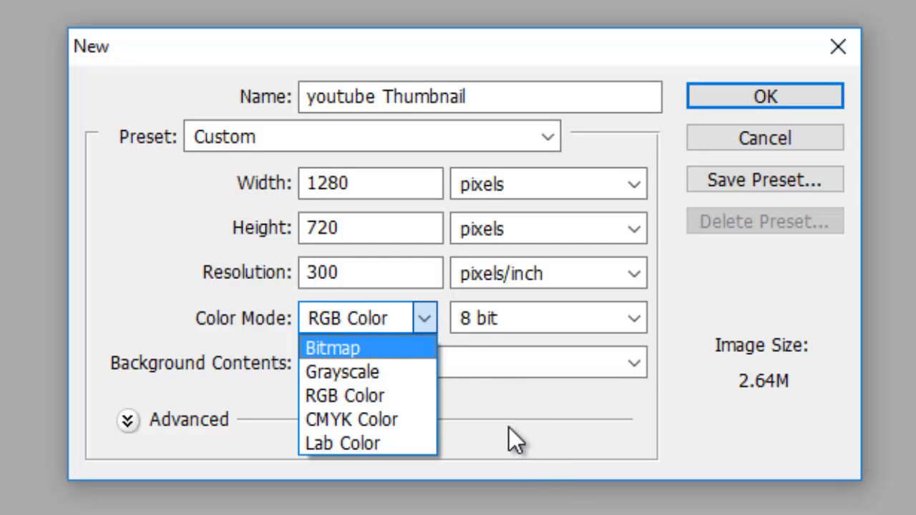
{"action": "left_click", "coordinate": [470, 461]}
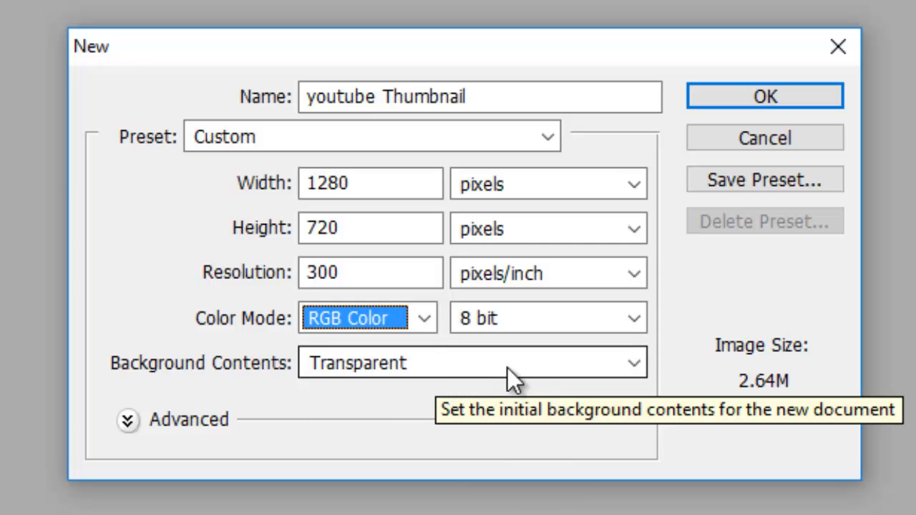
{"action": "left_click", "coordinate": [629, 364]}
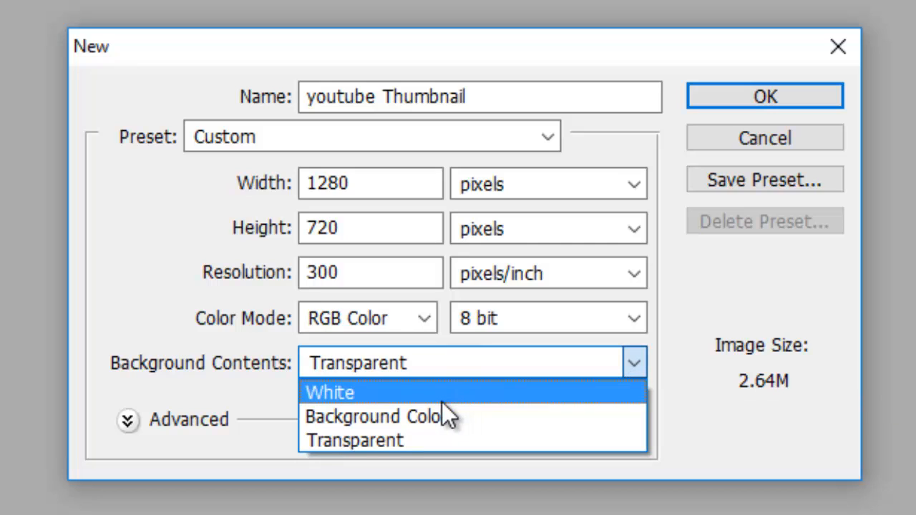
{"action": "left_click", "coordinate": [395, 399]}
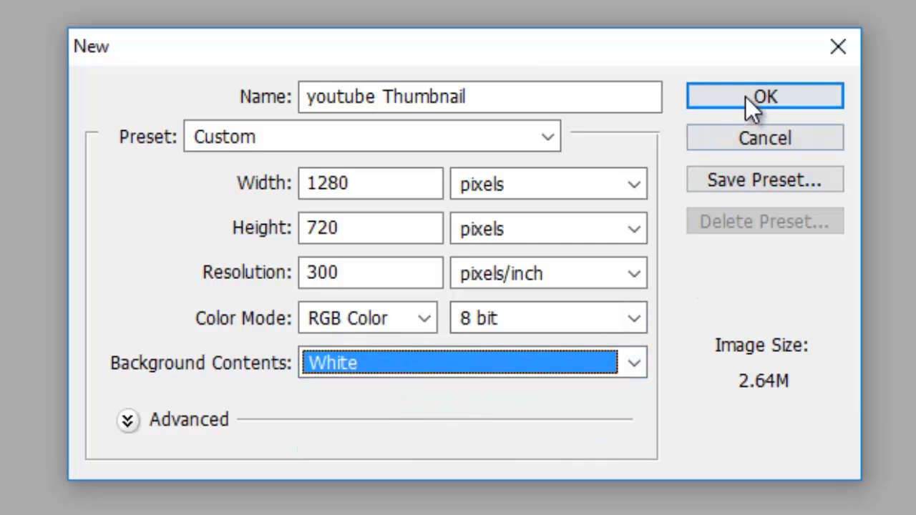
{"action": "left_click", "coordinate": [793, 93]}
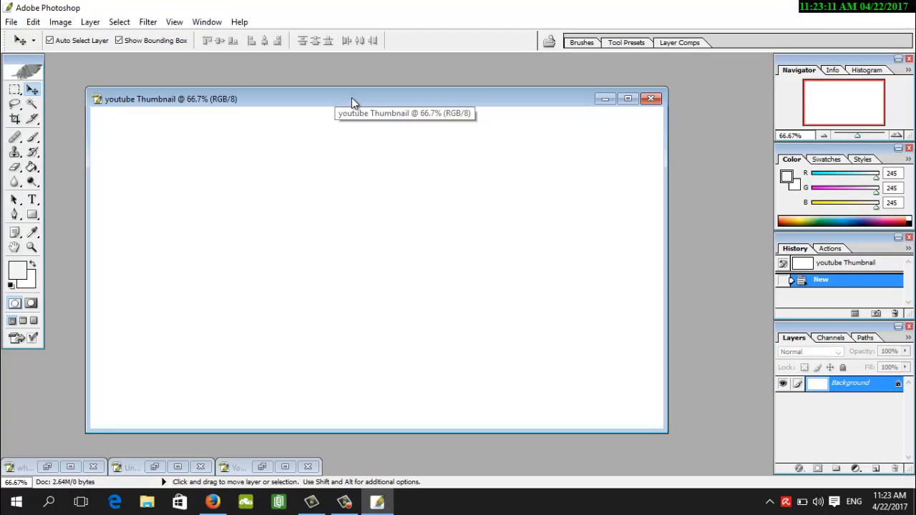
Add a new empty layer and convert the locked Background into a regular layer with the default settings.
{"action": "left_click_drag", "start_coordinate": [352, 98], "coordinate": [372, 96]}
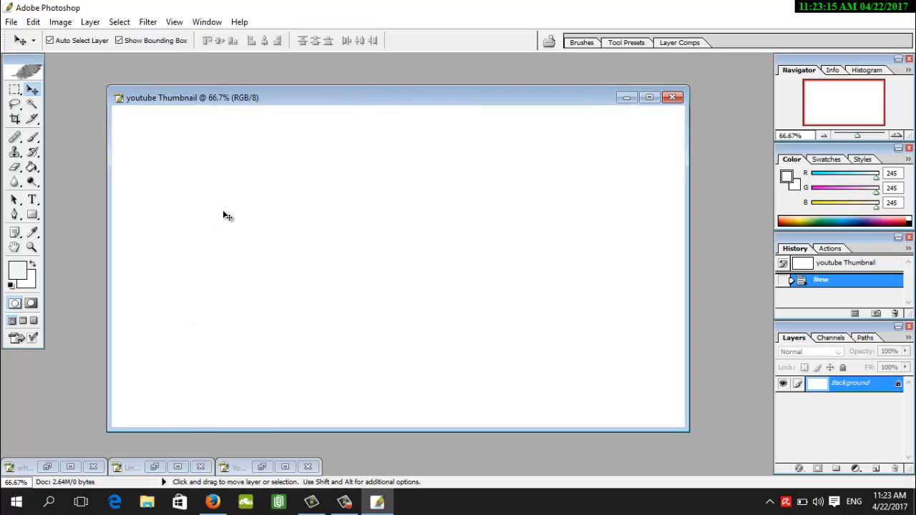
{"action": "left_click_drag", "start_coordinate": [313, 99], "coordinate": [323, 84]}
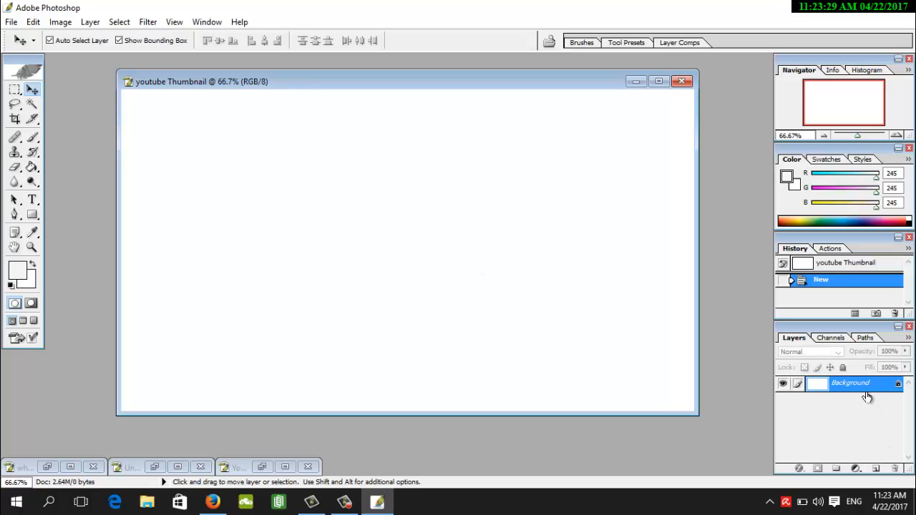
{"action": "left_click", "coordinate": [875, 468]}
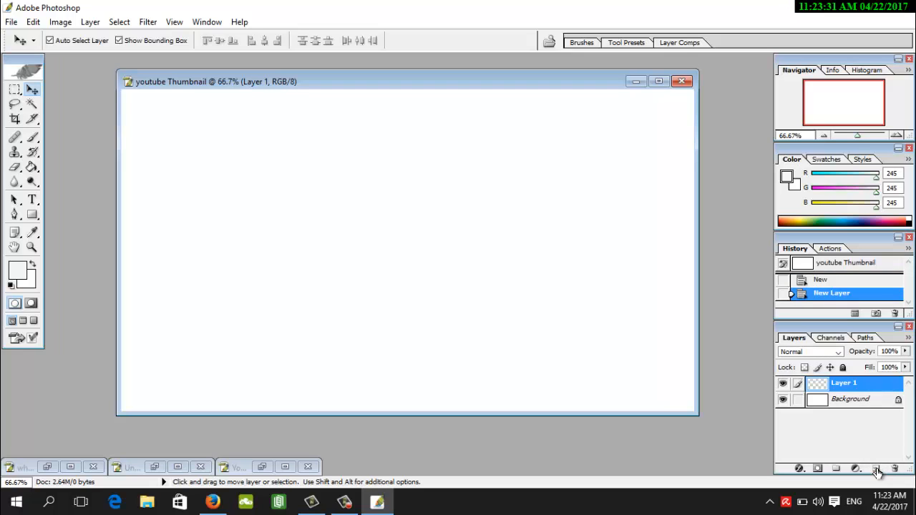
{"action": "double_click", "coordinate": [860, 406]}
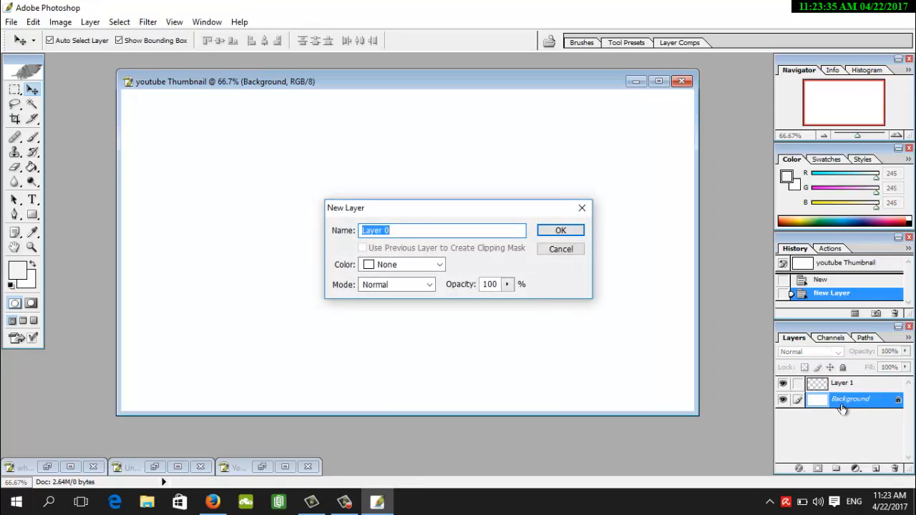
{"action": "left_click", "coordinate": [572, 231]}
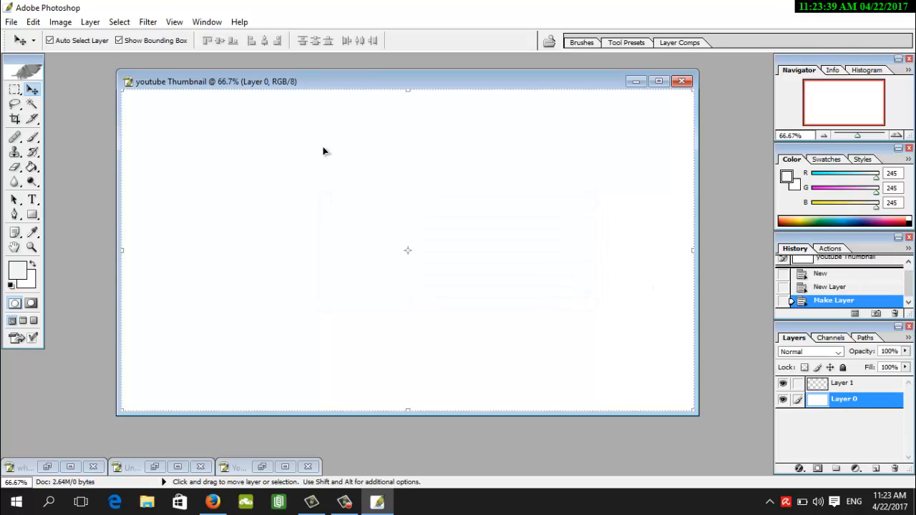
{"action": "left_click_drag", "start_coordinate": [460, 84], "coordinate": [468, 82]}
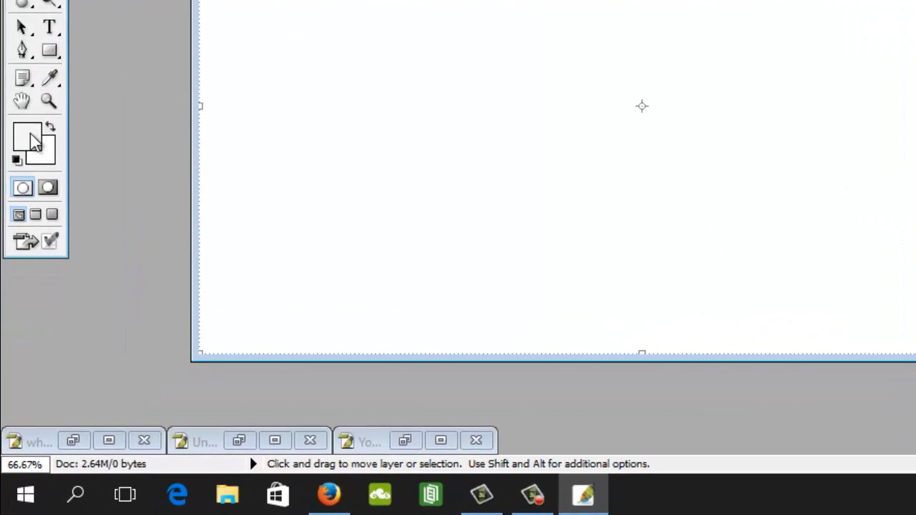
Set the foreground color to a very light pink, EEDFDF.
{"action": "left_click", "coordinate": [30, 138]}
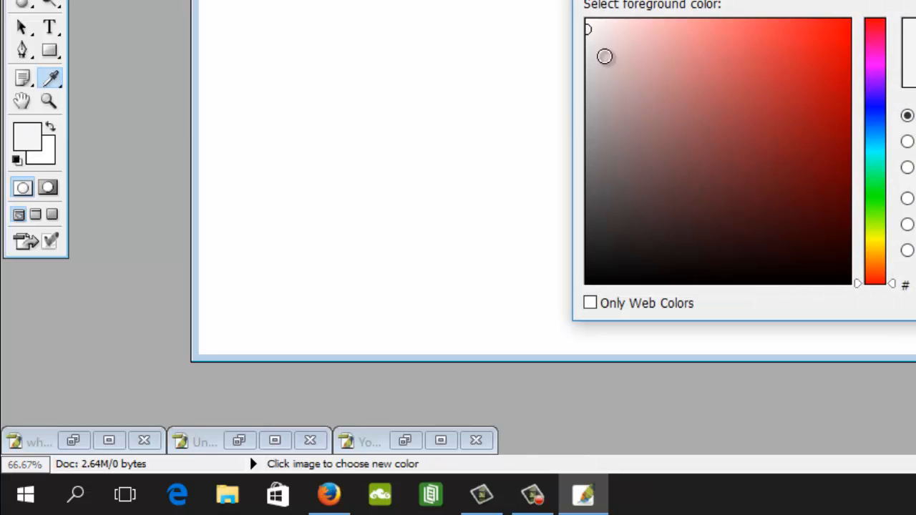
{"action": "left_click", "coordinate": [603, 48]}
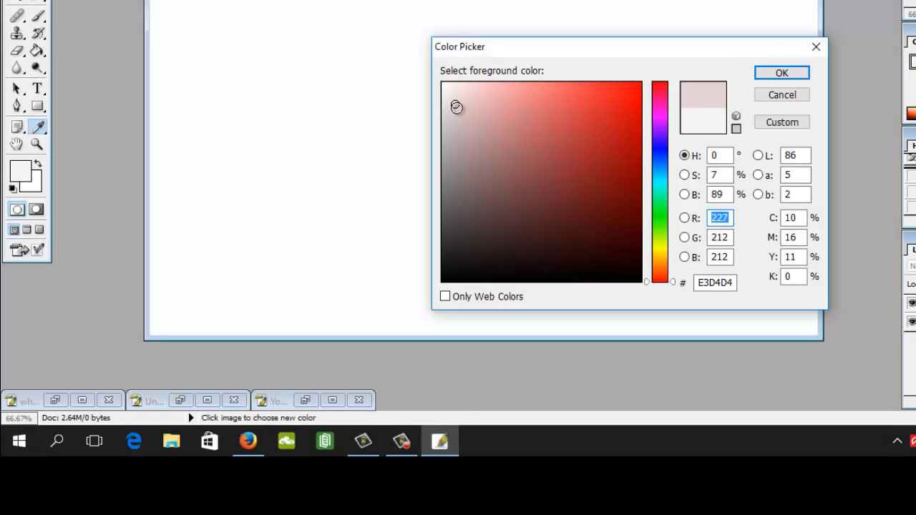
{"action": "left_click", "coordinate": [454, 96]}
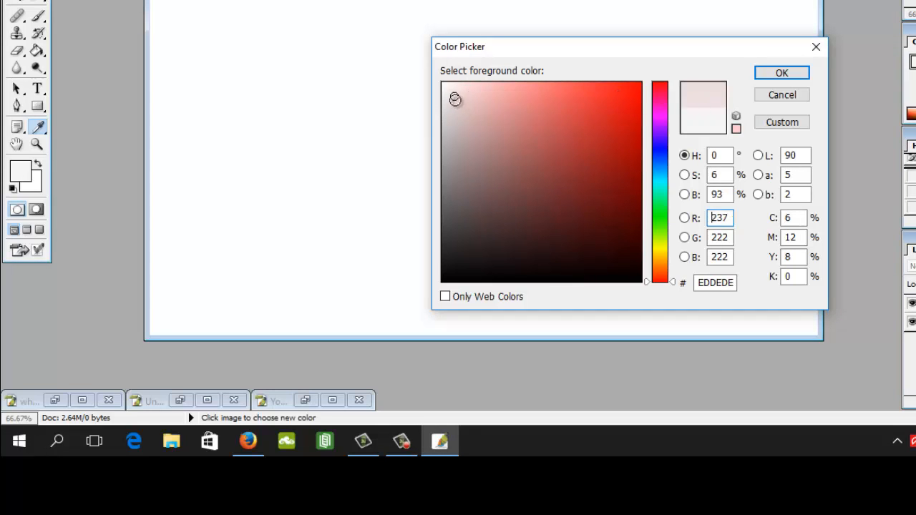
{"action": "left_click", "coordinate": [455, 95]}
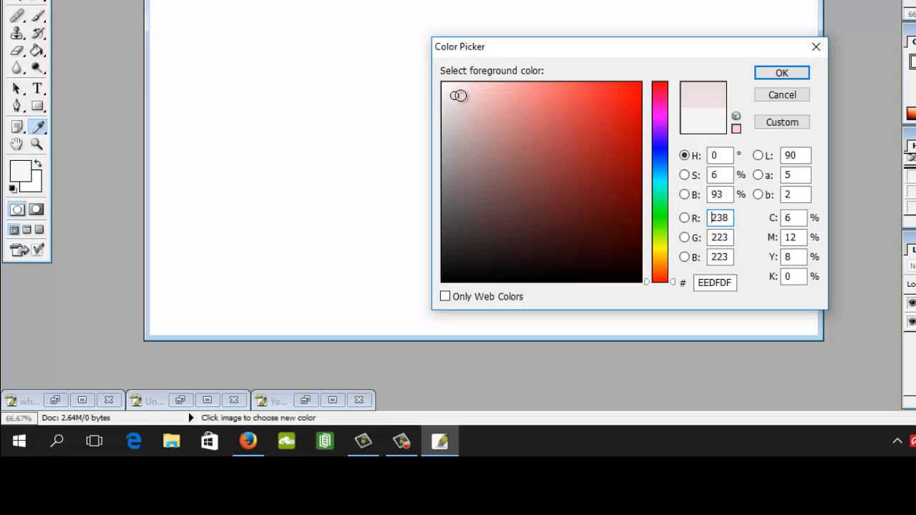
{"action": "left_click", "coordinate": [761, 75]}
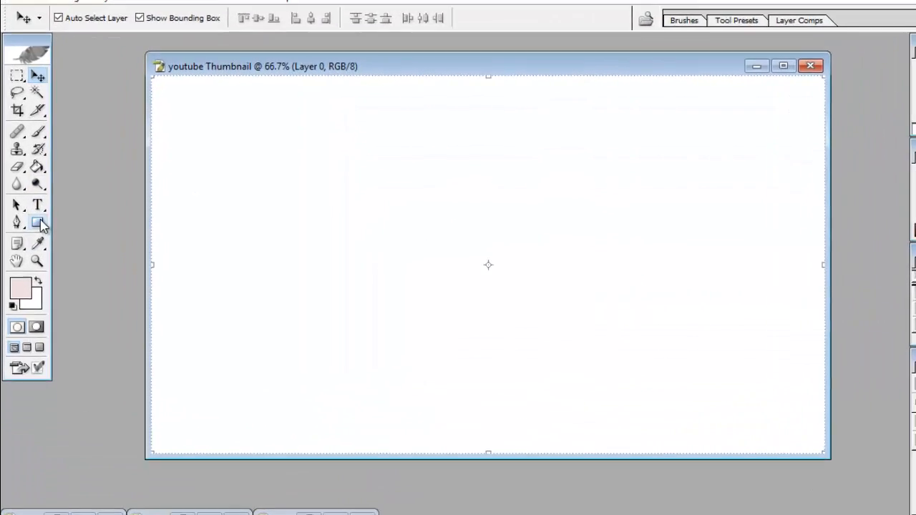
Fill the bottom layer with the light pink foreground color using the Paint Bucket and maximize the document window.
{"action": "left_click", "coordinate": [33, 169]}
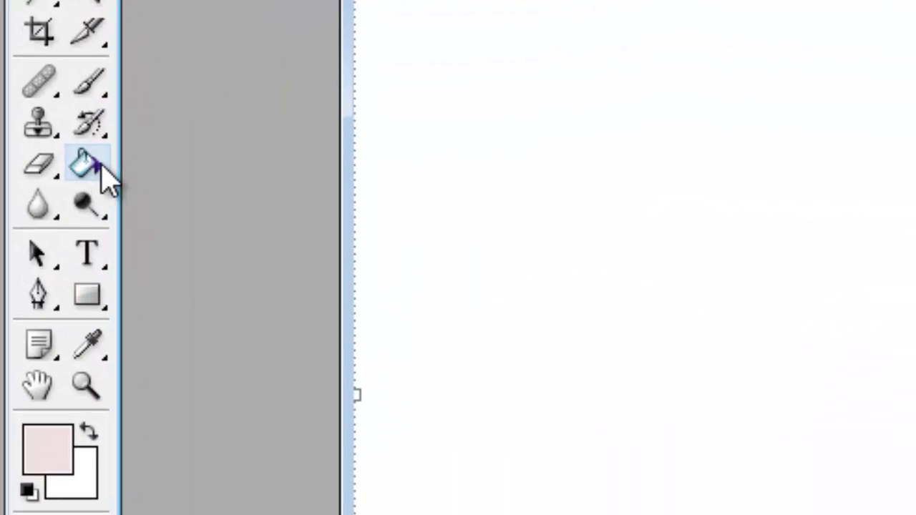
{"action": "left_click", "coordinate": [102, 166]}
{"action": "left_click", "coordinate": [102, 165]}
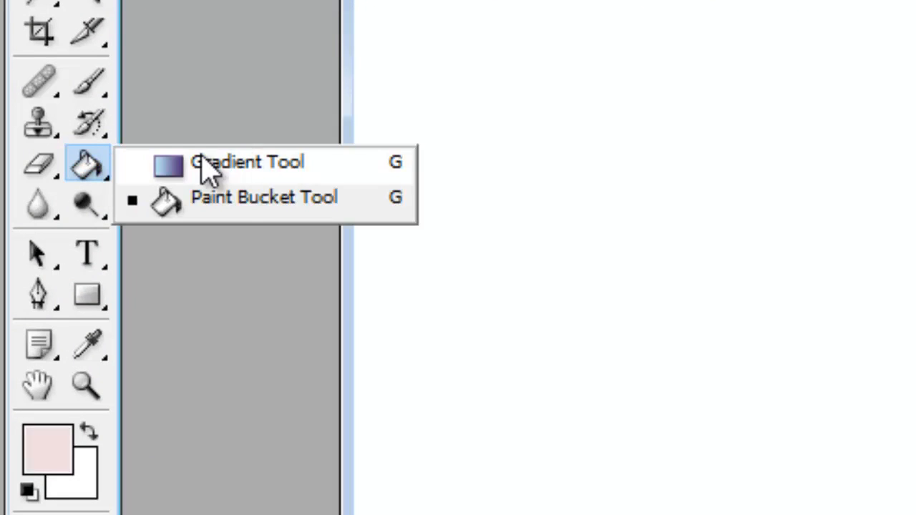
{"action": "left_click", "coordinate": [257, 210]}
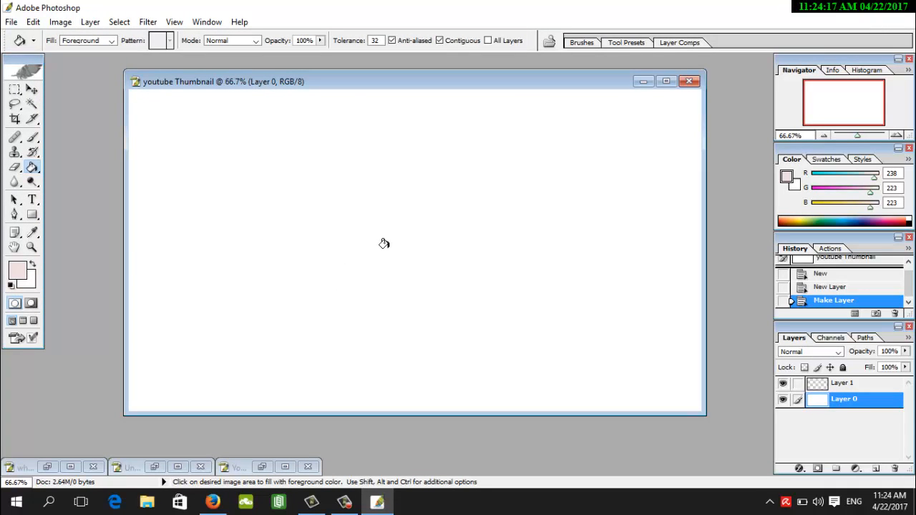
{"action": "left_click", "coordinate": [370, 205]}
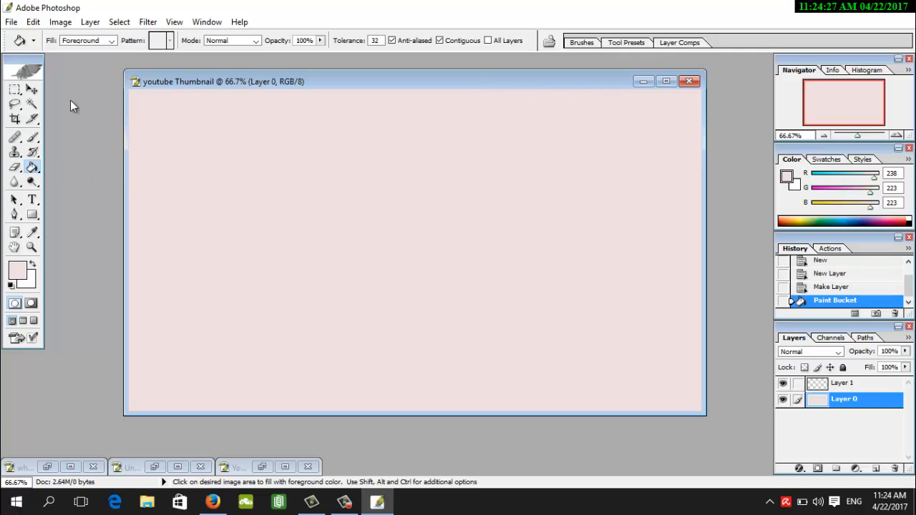
{"action": "left_click", "coordinate": [31, 91]}
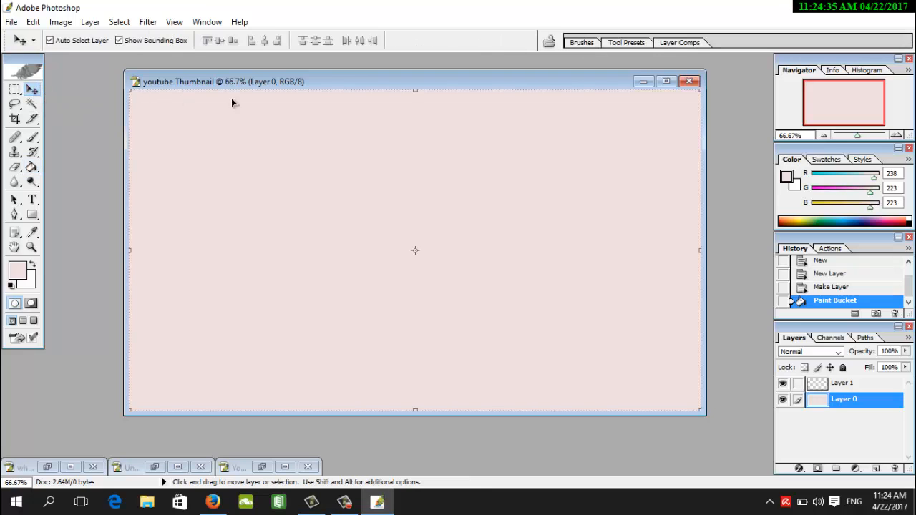
{"action": "left_click", "coordinate": [665, 82]}
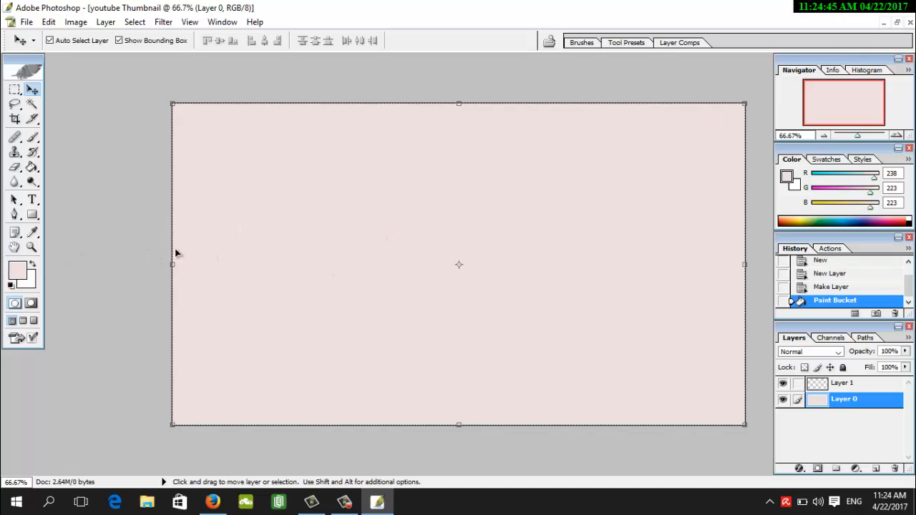
Start a horizontal text line in the upper part of the canvas and set its color to near-black, RGB 7, 1, 1.
{"action": "left_click", "coordinate": [33, 200]}
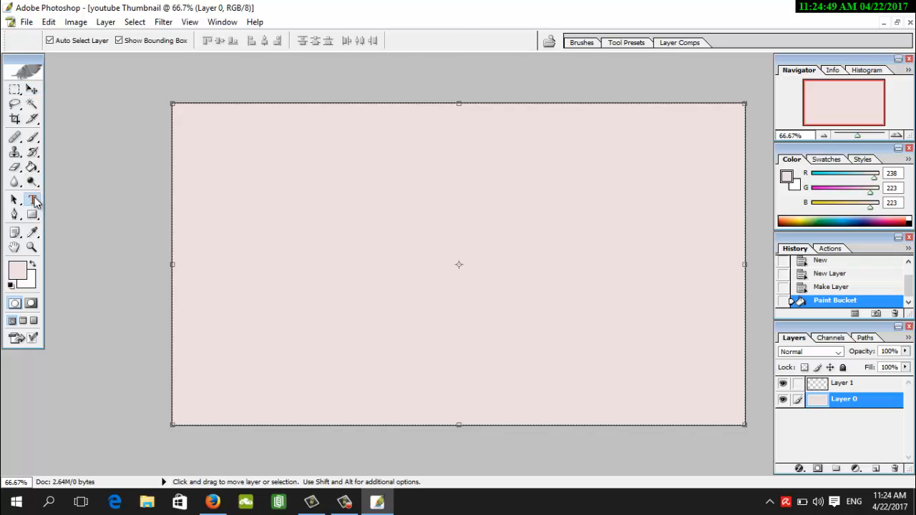
{"action": "left_click", "coordinate": [351, 189]}
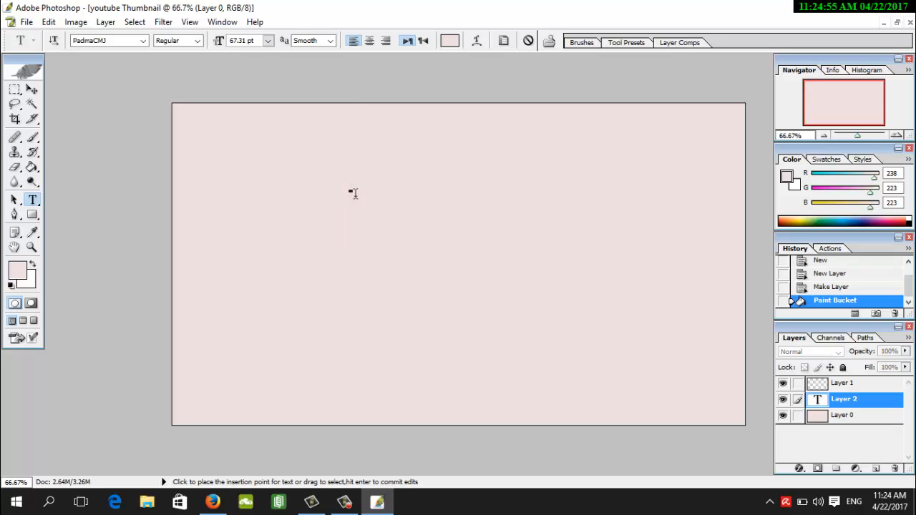
{"action": "key", "text": "BackSpace"}
{"action": "left_click", "coordinate": [18, 266]}
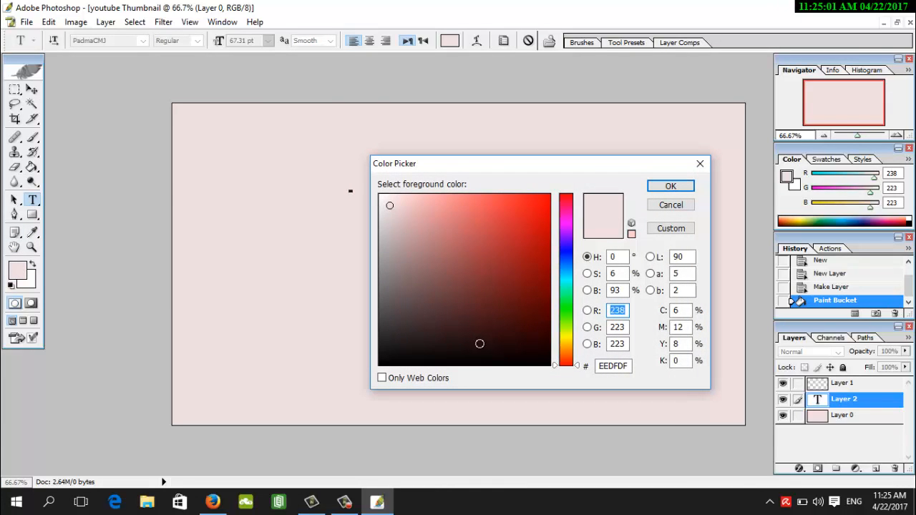
{"action": "type", "text": "21"}
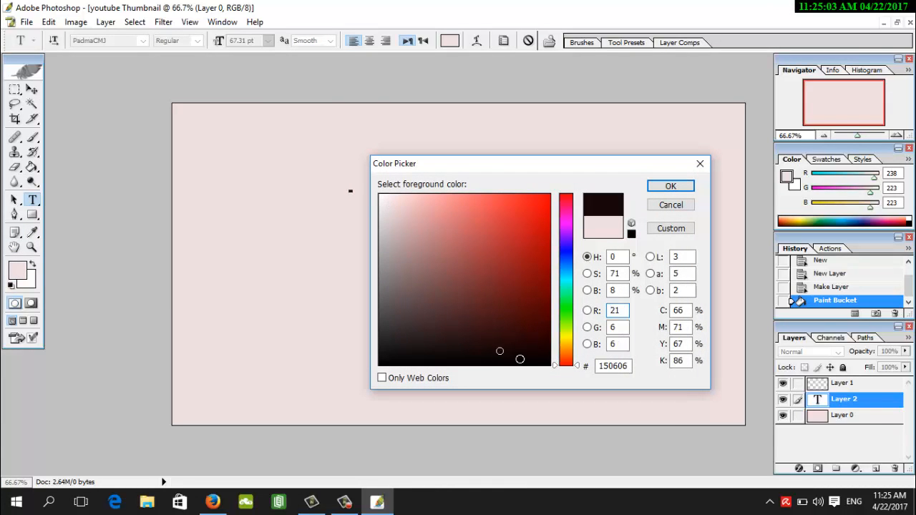
{"action": "left_click", "coordinate": [530, 360]}
{"action": "left_click", "coordinate": [684, 187]}
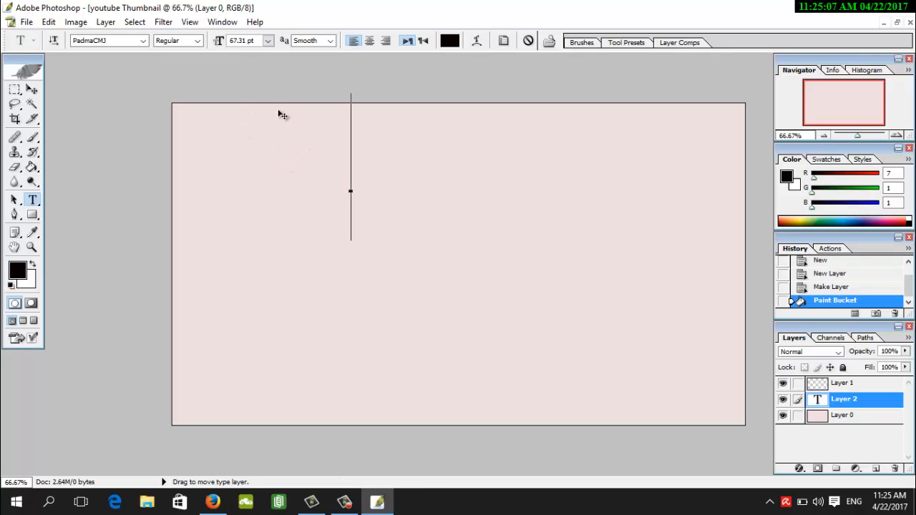
{"action": "type", "text": "How"}
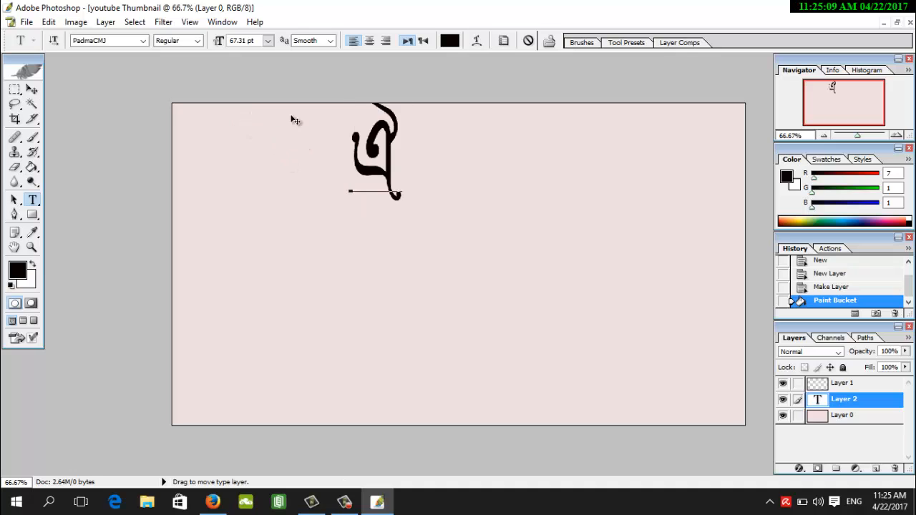
{"action": "key", "text": "BackSpace"}
{"action": "key", "text": "BackSpace"}
{"action": "key", "text": "BackSpace"}
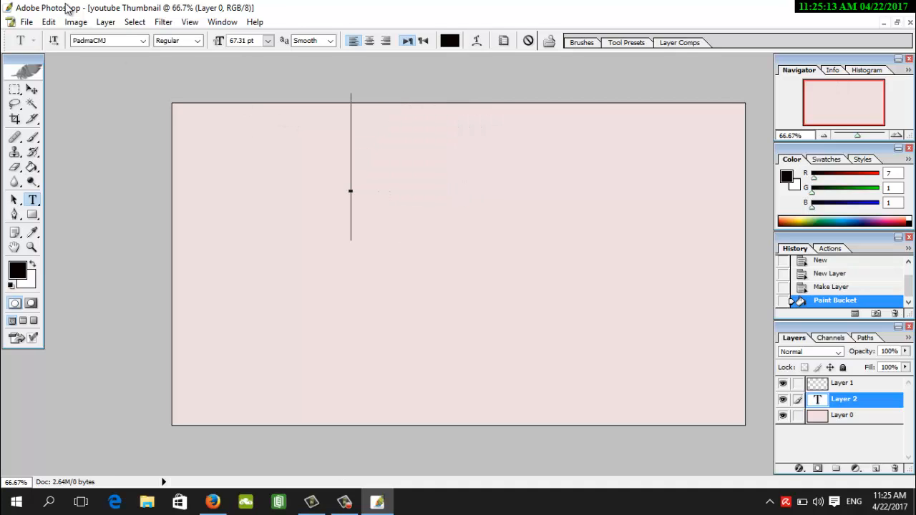
Set the text line's font to Cambria at 32.31 pt and enter the heading "How to Make".
{"action": "left_click", "coordinate": [143, 41]}
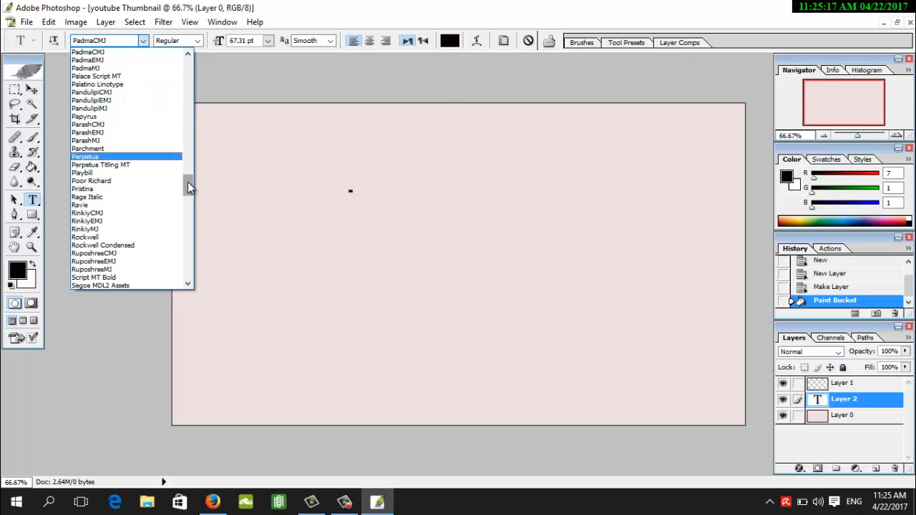
{"action": "left_click_drag", "start_coordinate": [189, 184], "coordinate": [201, 84]}
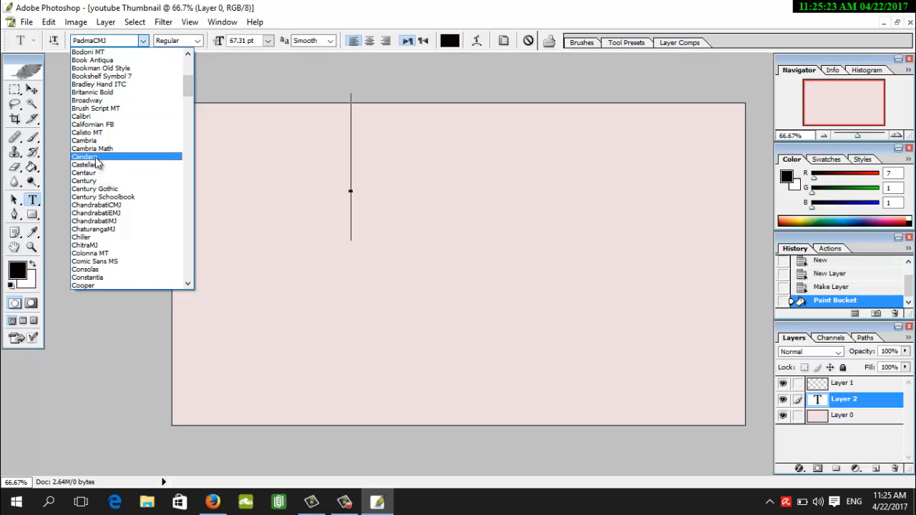
{"action": "left_click", "coordinate": [89, 140]}
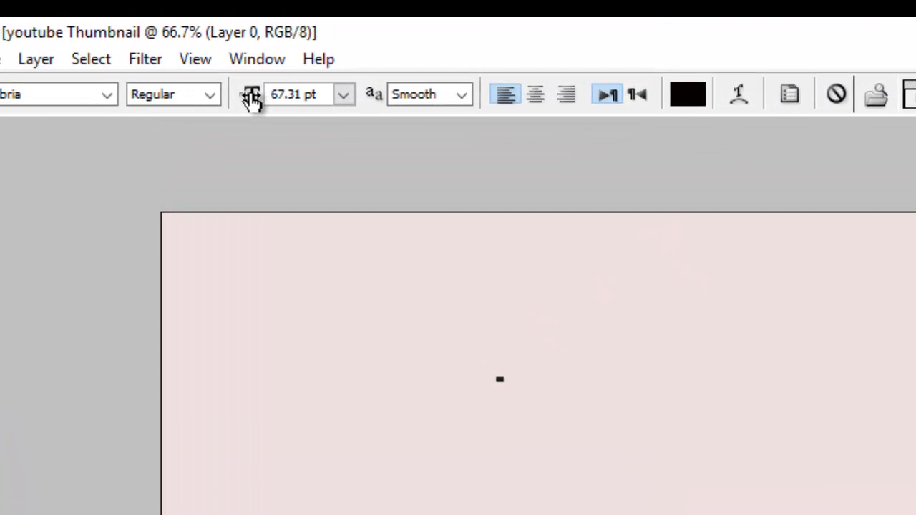
{"action": "left_click_drag", "start_coordinate": [250, 99], "coordinate": [207, 102]}
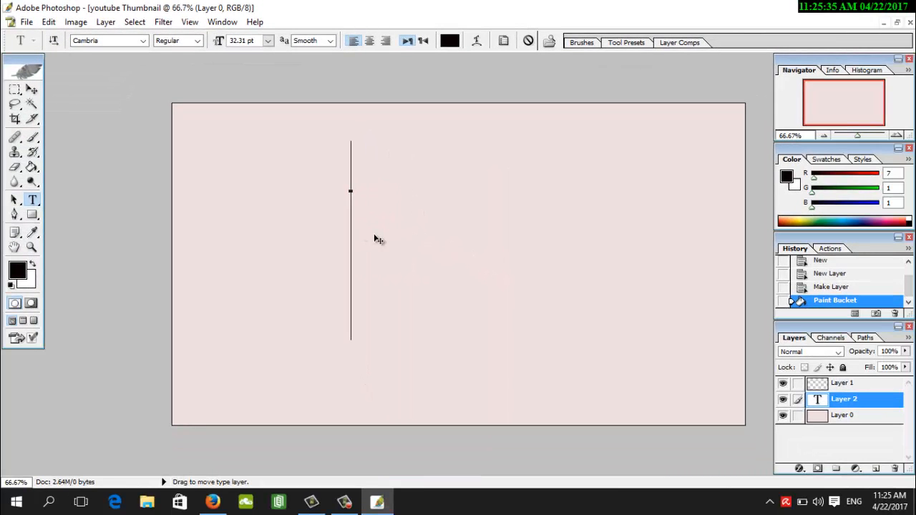
{"action": "type", "text": "H"}
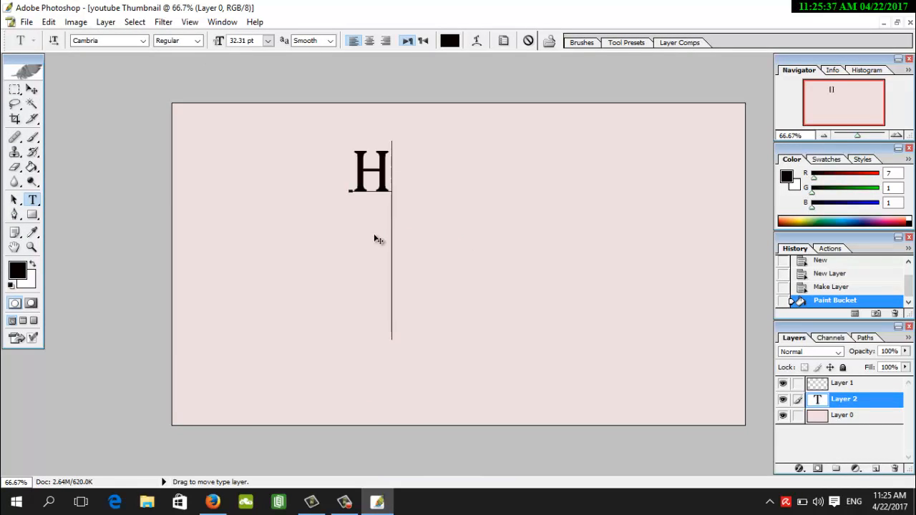
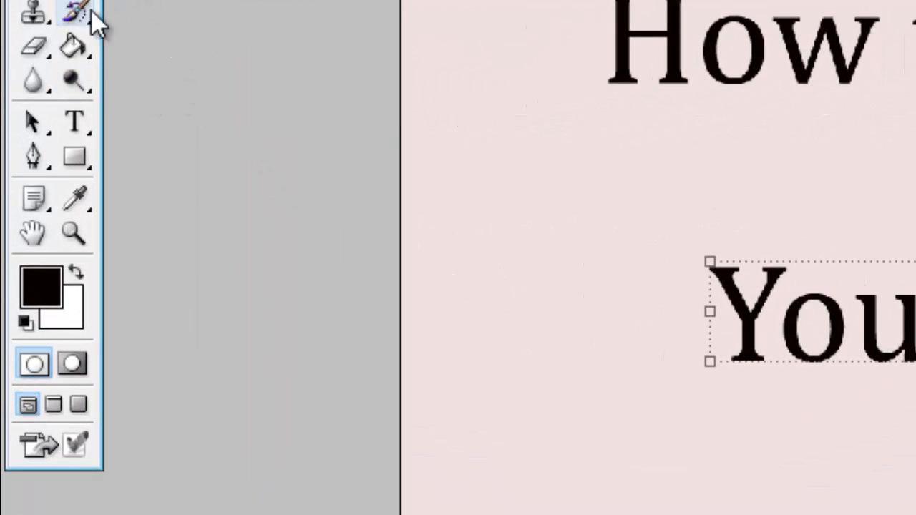
Add a separate text line reading "Thumbnail" in the lower-right part of the canvas.
{"action": "left_click", "coordinate": [75, 121]}
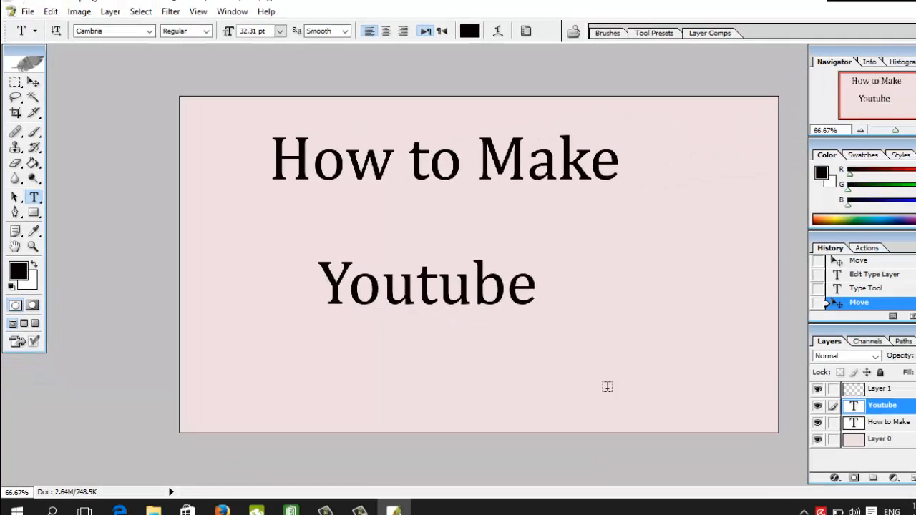
{"action": "left_click", "coordinate": [591, 372]}
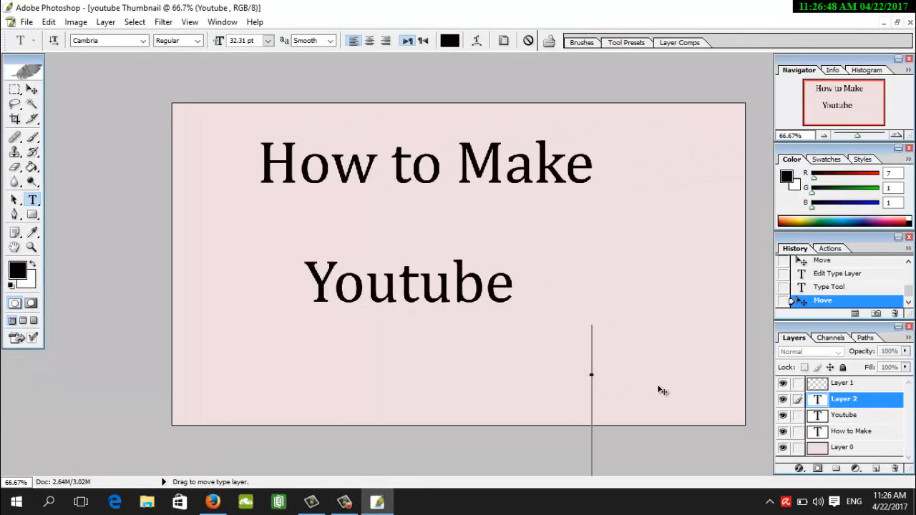
{"action": "type", "text": "T"}
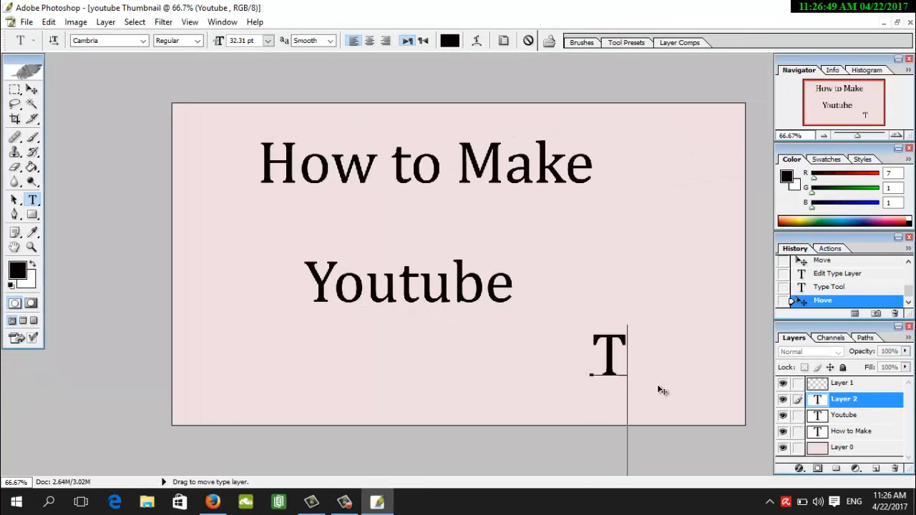
{"action": "type", "text": "hum"}
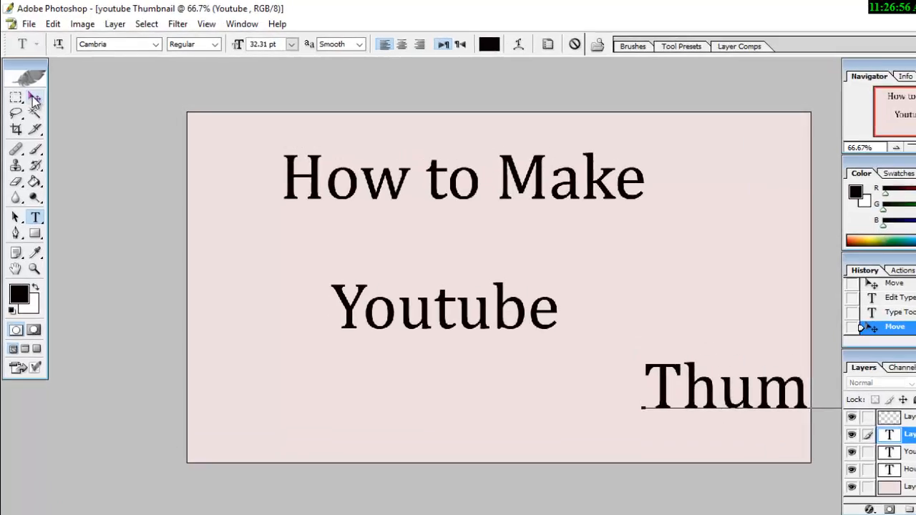
Move the "Thumbnail" text to the middle of the canvas's lower part and centre "Youtube" below the heading.
{"action": "left_click", "coordinate": [31, 89]}
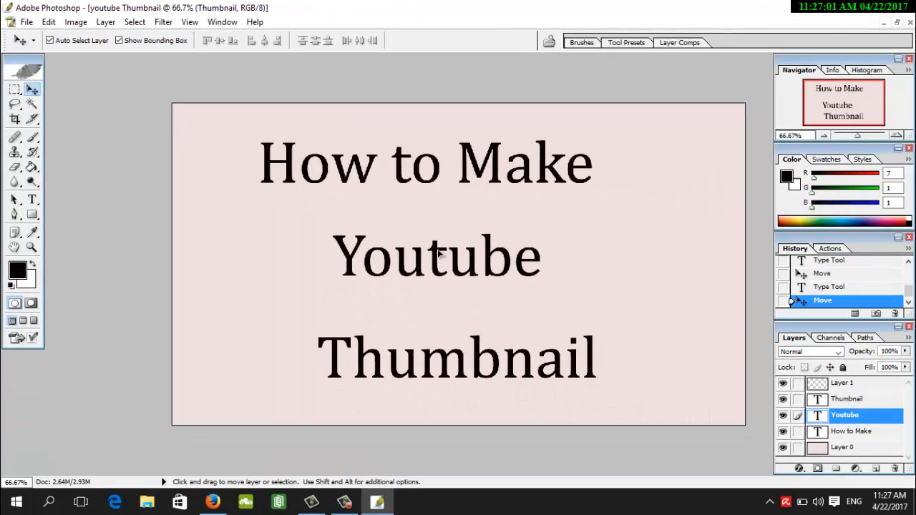
{"action": "left_click_drag", "start_coordinate": [773, 461], "coordinate": [860, 461]}
{"action": "left_click", "coordinate": [458, 246]}
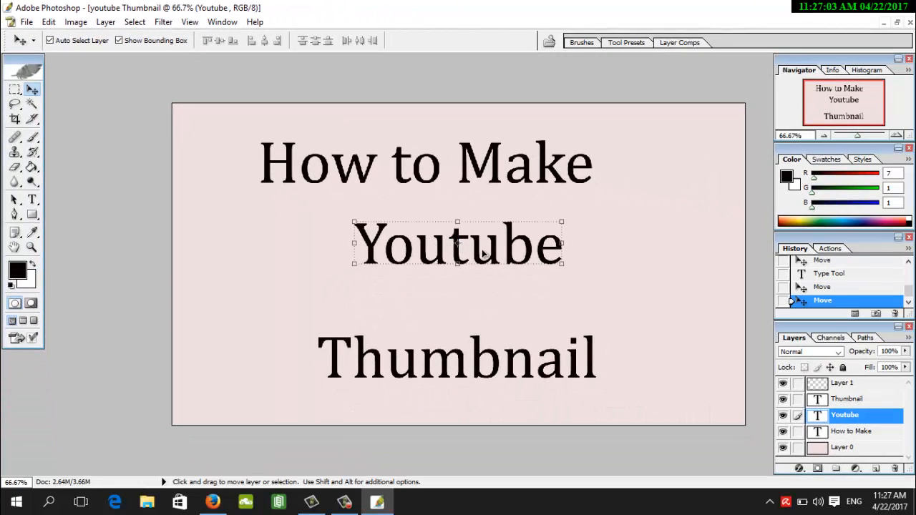
Show the thumbnail, Untitled-1 and YouTube-Transparent-Logo-630x257.png documents together as floating windows.
{"action": "left_click", "coordinate": [897, 23]}
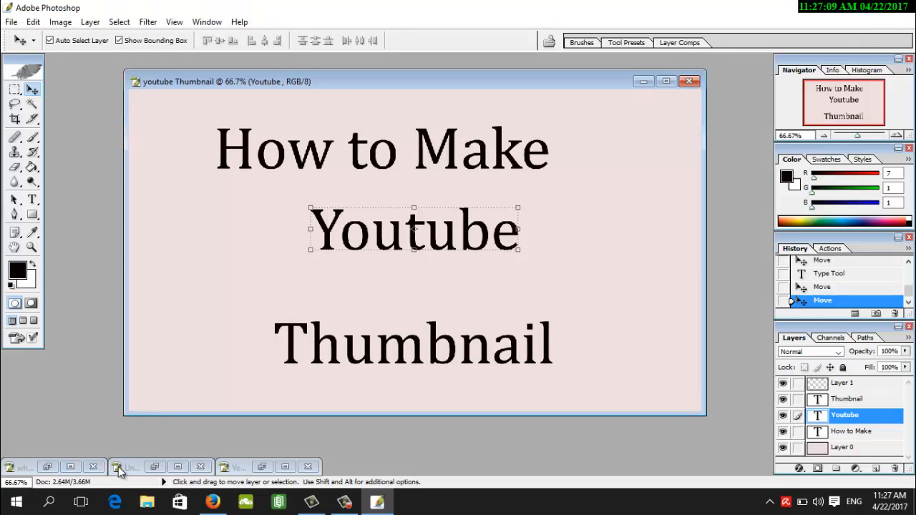
{"action": "left_click", "coordinate": [177, 466]}
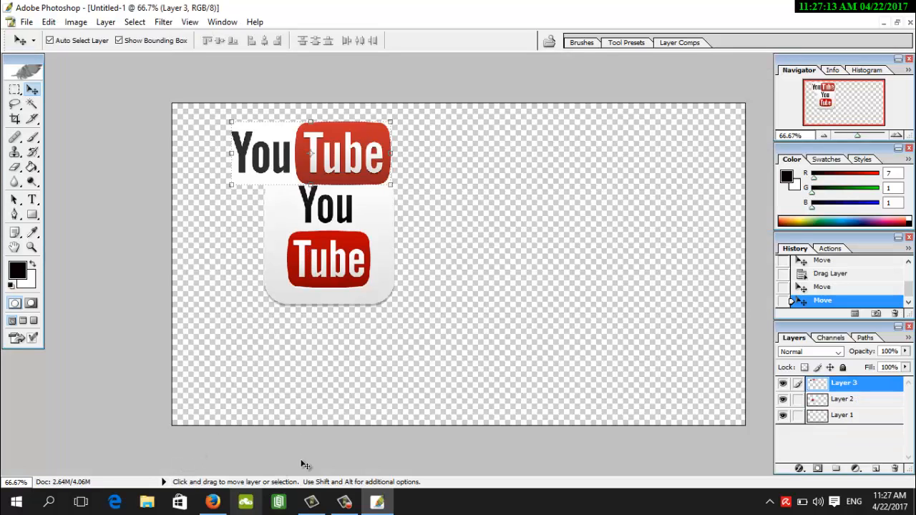
{"action": "left_click", "coordinate": [896, 22]}
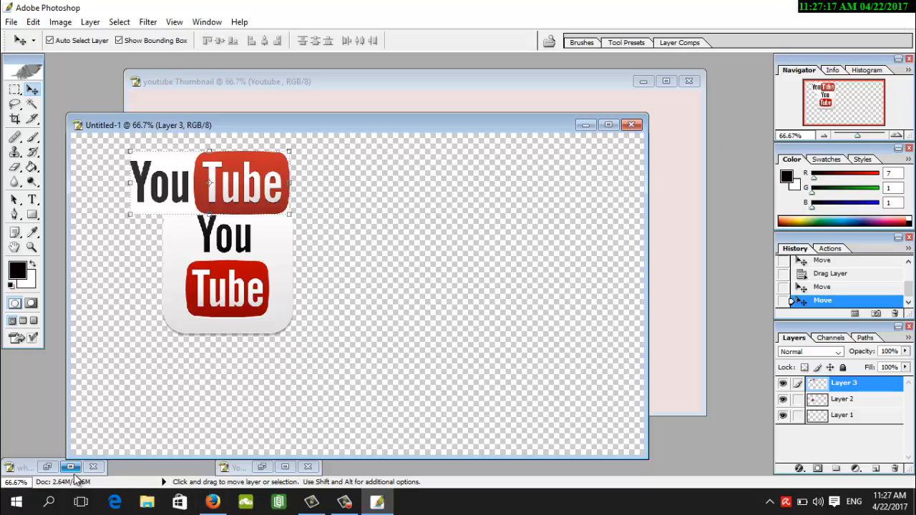
{"action": "left_click", "coordinate": [274, 468]}
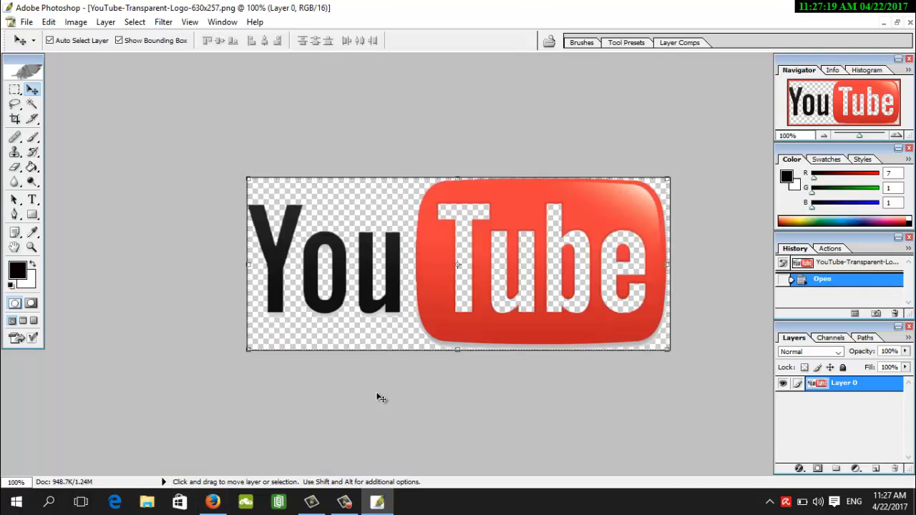
{"action": "left_click", "coordinate": [896, 23]}
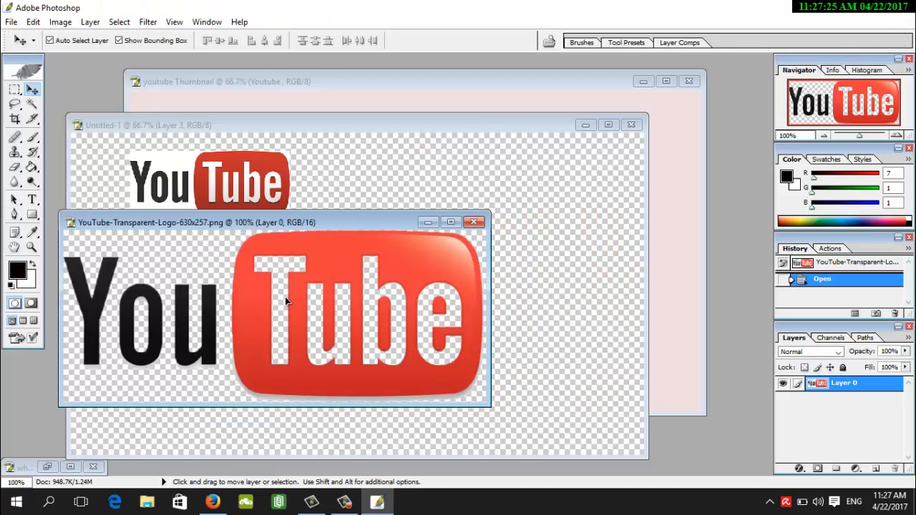
Copy the transparent YouTube logo layer into the youtube Thumbnail document, accepting the different bit depth.
{"action": "left_click_drag", "start_coordinate": [285, 300], "coordinate": [661, 234]}
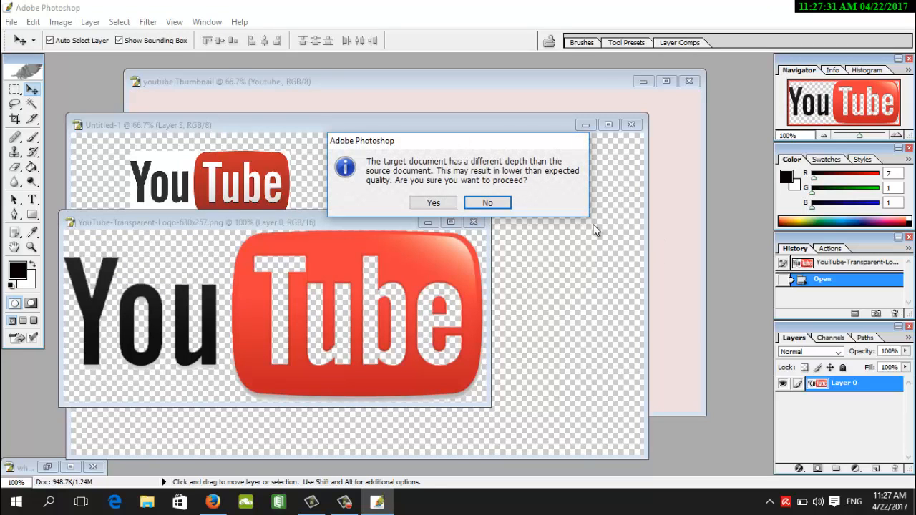
{"action": "left_click", "coordinate": [454, 203]}
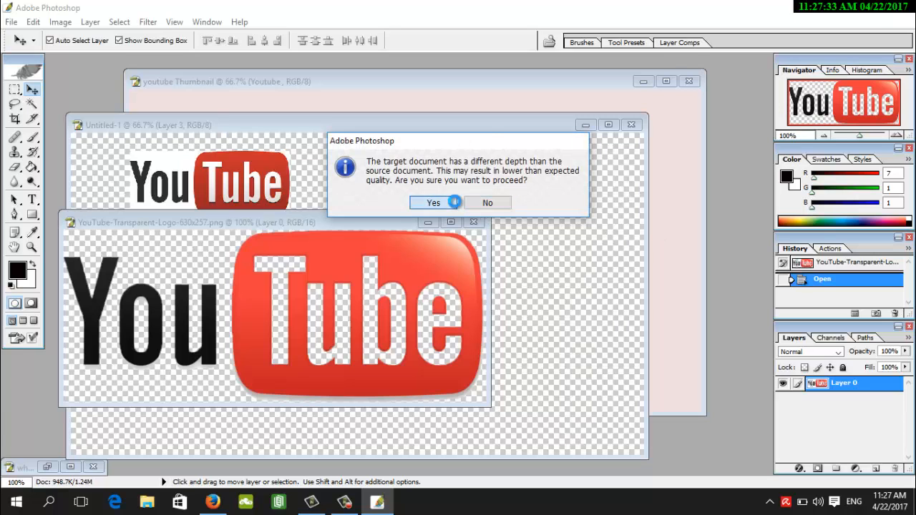
{"action": "left_click_drag", "start_coordinate": [648, 247], "coordinate": [619, 225]}
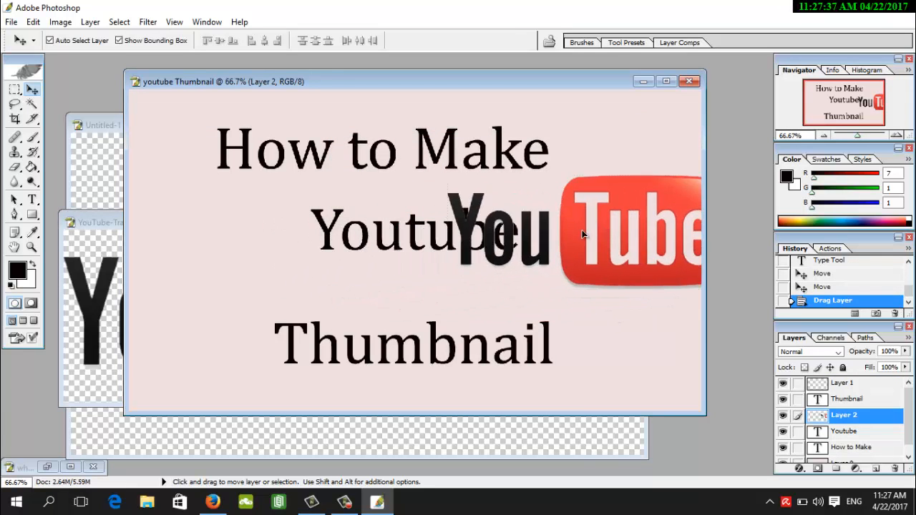
Scale the "Youtube" text to 39.8% width and 96.9% height at the canvas's lower left, and move the logo between the other two text lines.
{"action": "left_click_drag", "start_coordinate": [326, 231], "coordinate": [150, 228]}
{"action": "key", "text": "ctrl+t"}
{"action": "left_click_drag", "start_coordinate": [342, 206], "coordinate": [219, 208]}
{"action": "left_click_drag", "start_coordinate": [153, 243], "coordinate": [156, 350]}
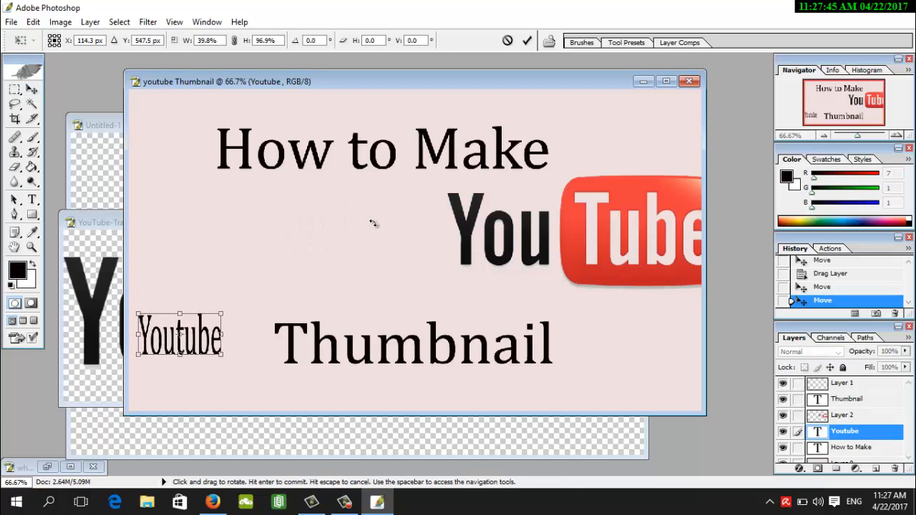
{"action": "left_click", "coordinate": [33, 90]}
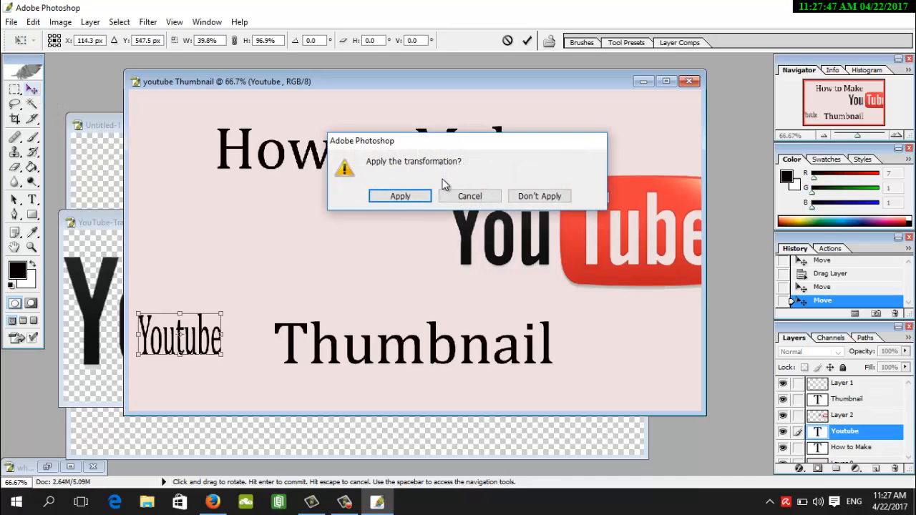
{"action": "left_click", "coordinate": [422, 196]}
{"action": "left_click_drag", "start_coordinate": [583, 219], "coordinate": [375, 227]}
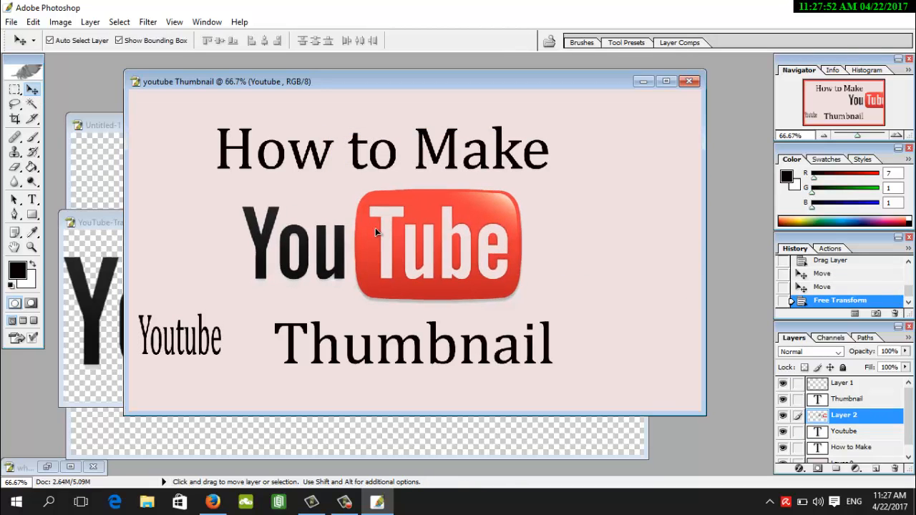
Scale the "Youtube" text to 76.4% width and 98.4% height, move it below the canvas edge and apply the transformation.
{"action": "left_click", "coordinate": [200, 333]}
{"action": "left_click", "coordinate": [206, 333]}
{"action": "left_click_drag", "start_coordinate": [223, 312], "coordinate": [201, 314]}
{"action": "left_click_drag", "start_coordinate": [155, 343], "coordinate": [167, 443]}
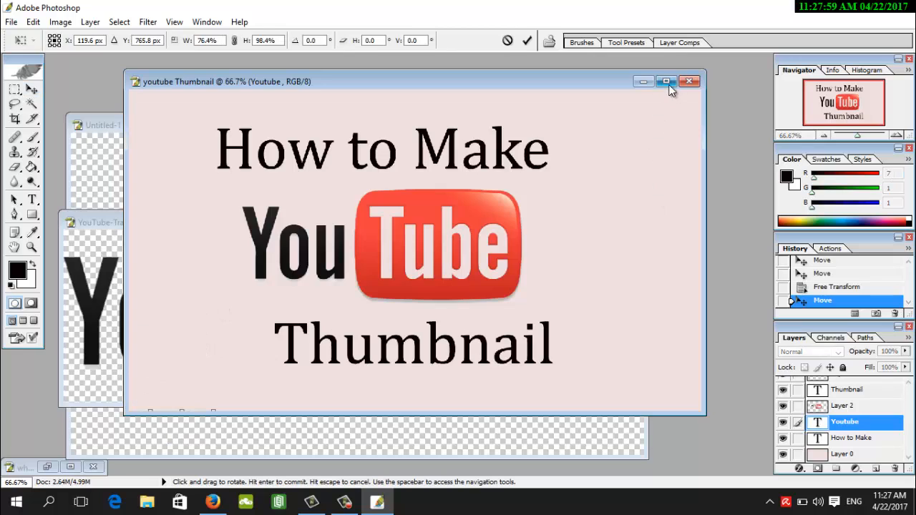
{"action": "left_click", "coordinate": [665, 81]}
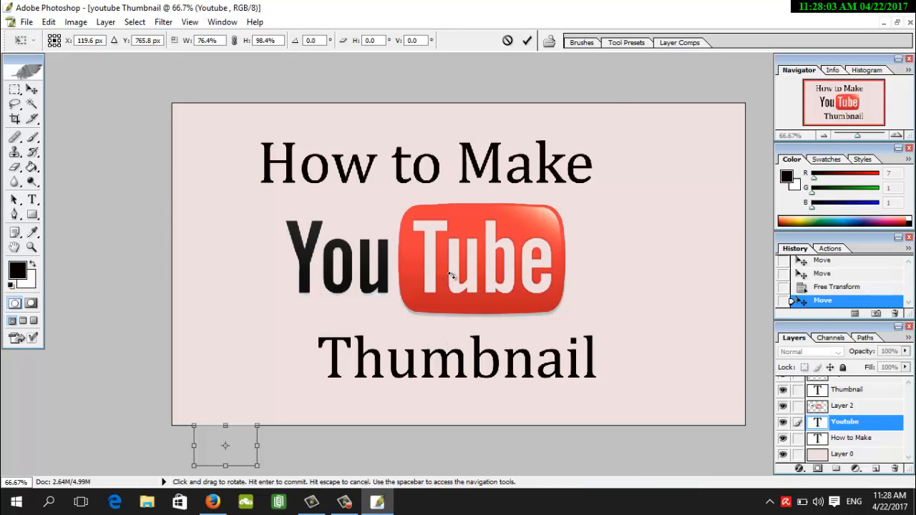
{"action": "left_click", "coordinate": [31, 89]}
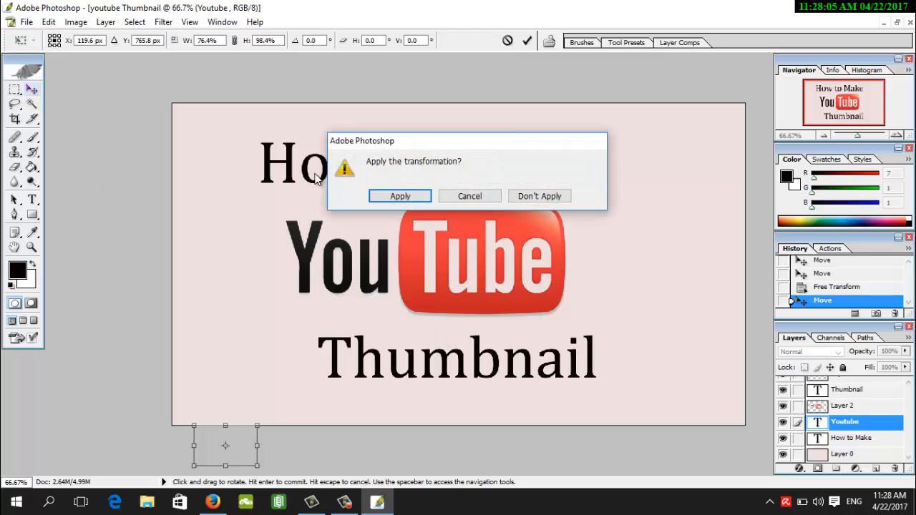
{"action": "left_click", "coordinate": [379, 198]}
Move the "How to Make" heading slightly up and to the right, and align the YouTube logo beneath it.
{"action": "left_click_drag", "start_coordinate": [422, 229], "coordinate": [420, 249]}
{"action": "left_click", "coordinate": [407, 247]}
{"action": "left_click_drag", "start_coordinate": [480, 167], "coordinate": [511, 154]}
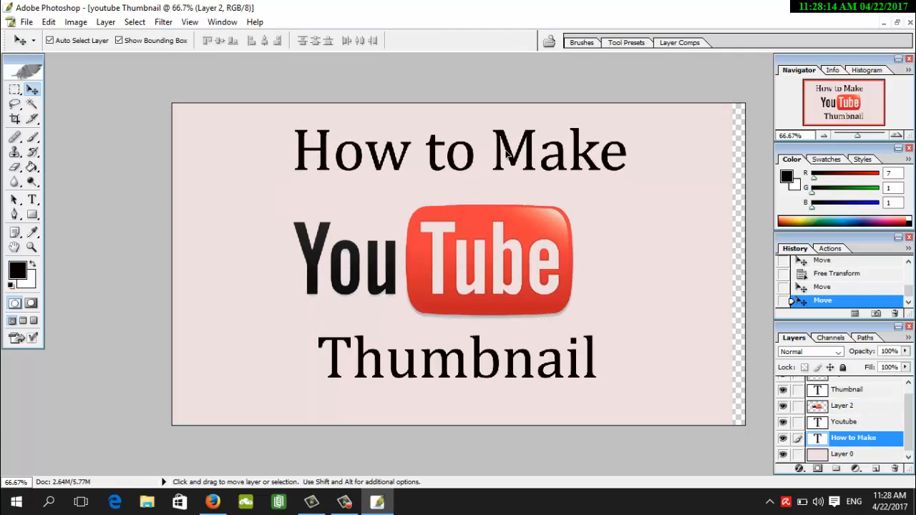
{"action": "left_click", "coordinate": [469, 212]}
{"action": "left_click_drag", "start_coordinate": [466, 212], "coordinate": [462, 203]}
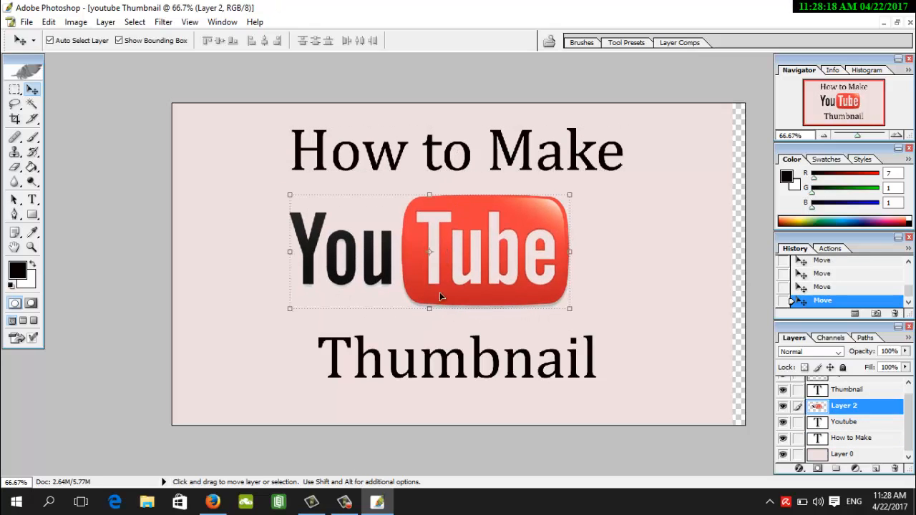
Stretch the "Thumbnail" text wider on both sides, keeping its height, and apply the transformation.
{"action": "left_click", "coordinate": [339, 373]}
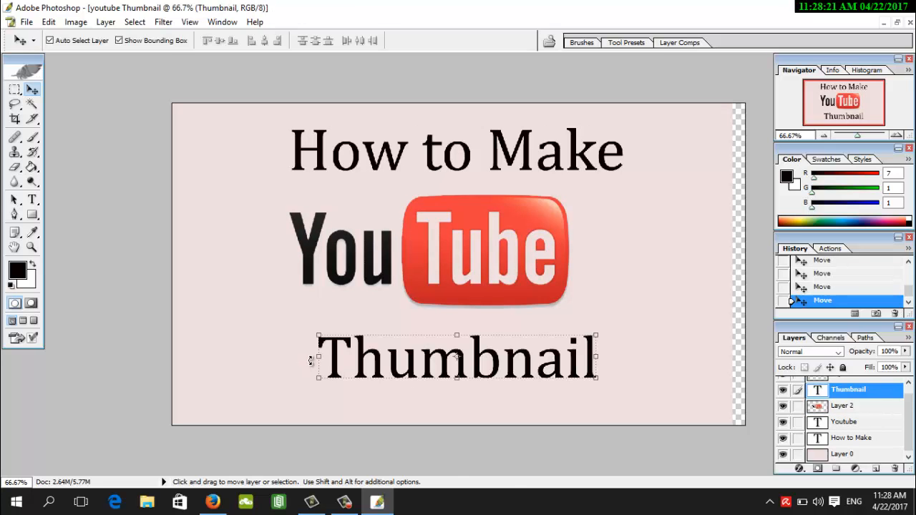
{"action": "key", "text": "ctrl+t"}
{"action": "left_click_drag", "start_coordinate": [317, 356], "coordinate": [256, 356]}
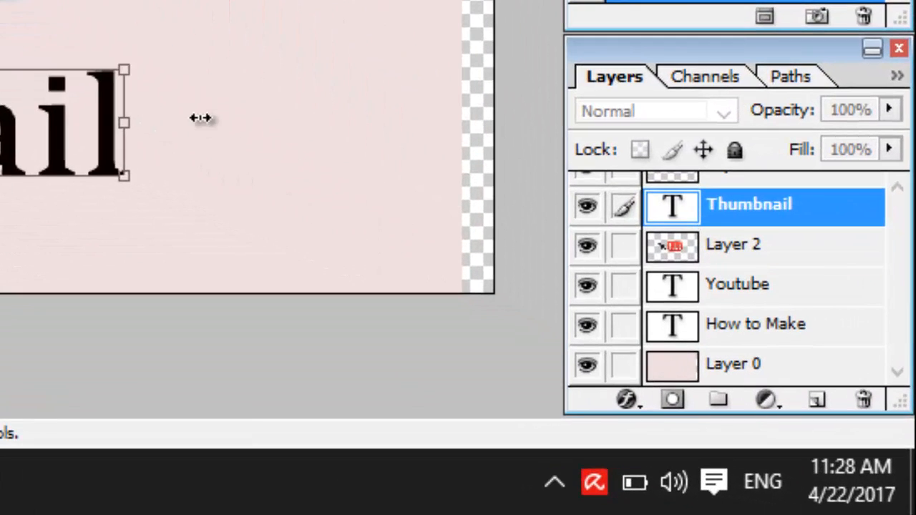
{"action": "left_click_drag", "start_coordinate": [126, 121], "coordinate": [308, 104]}
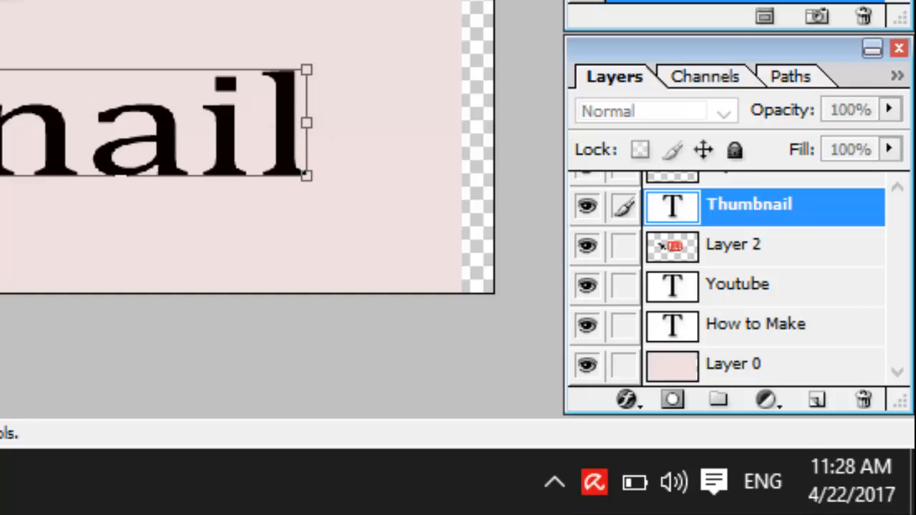
{"action": "left_click_drag", "start_coordinate": [1, 176], "coordinate": [2, 191]}
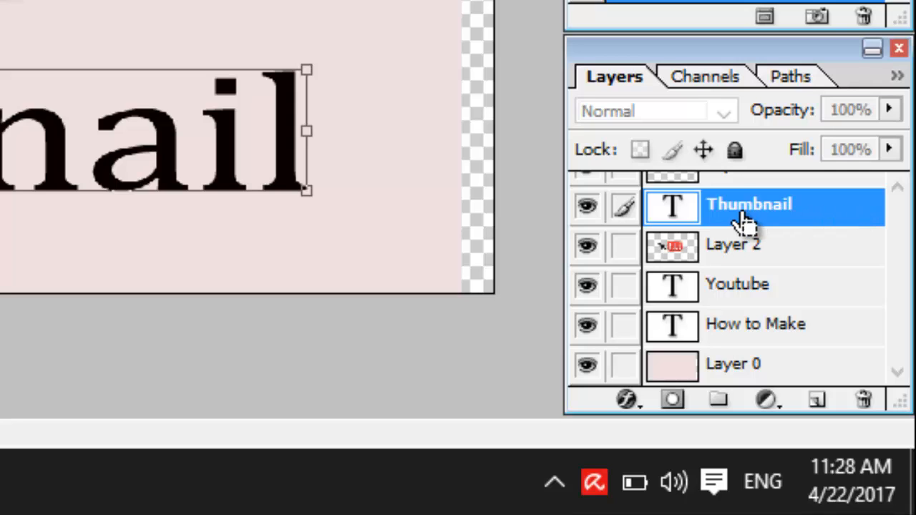
{"action": "key", "text": "ctrl+z"}
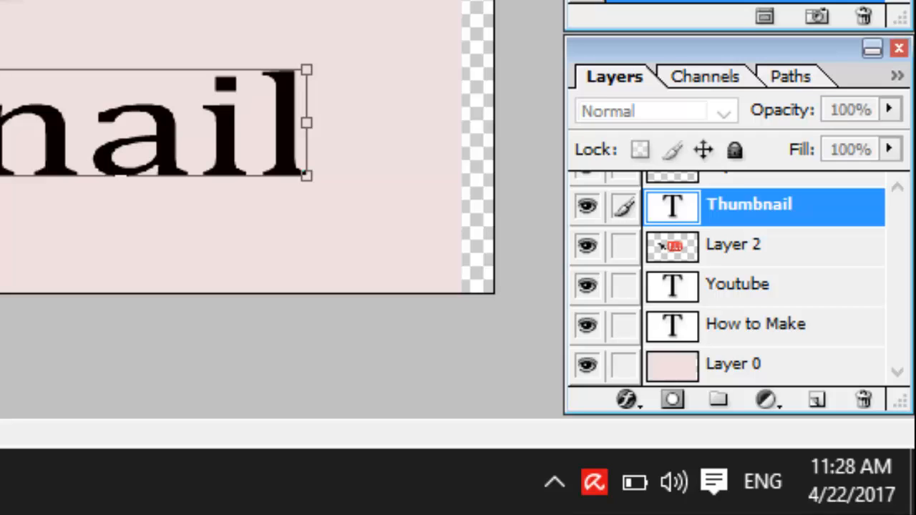
{"action": "key", "text": "Return"}
Nudge the pink background Layer 0 to the right until it covers the transparent strip at the canvas edge.
{"action": "left_click", "coordinate": [737, 364]}
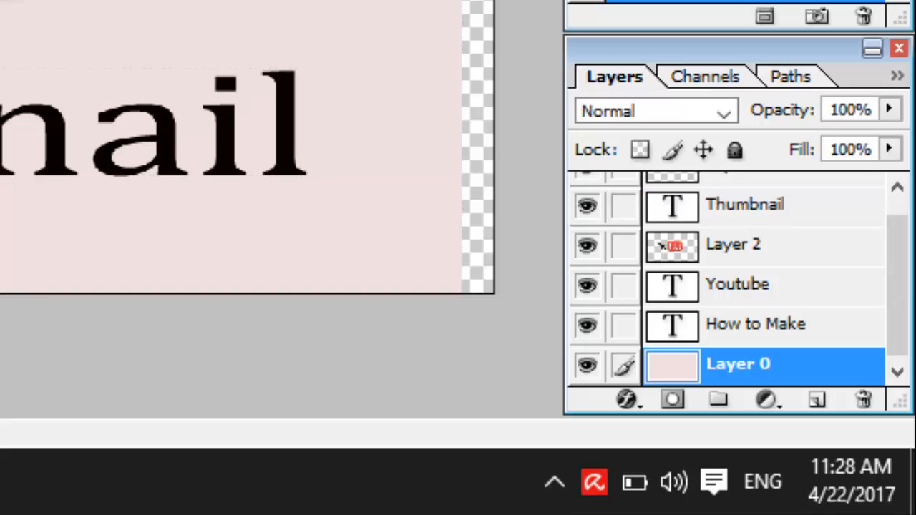
{"action": "key", "text": "shift+Right"}
{"action": "key", "text": "shift+Right"}
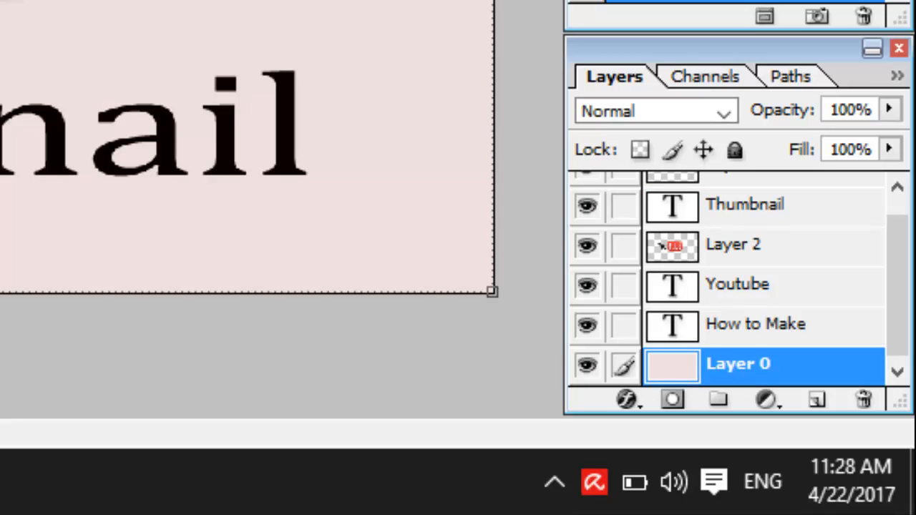
Try Drop Shadow, Inner Shadow, Outer Glow, Inner Glow and Bevel and Emboss on the YouTube logo layer.
{"action": "left_click", "coordinate": [736, 245]}
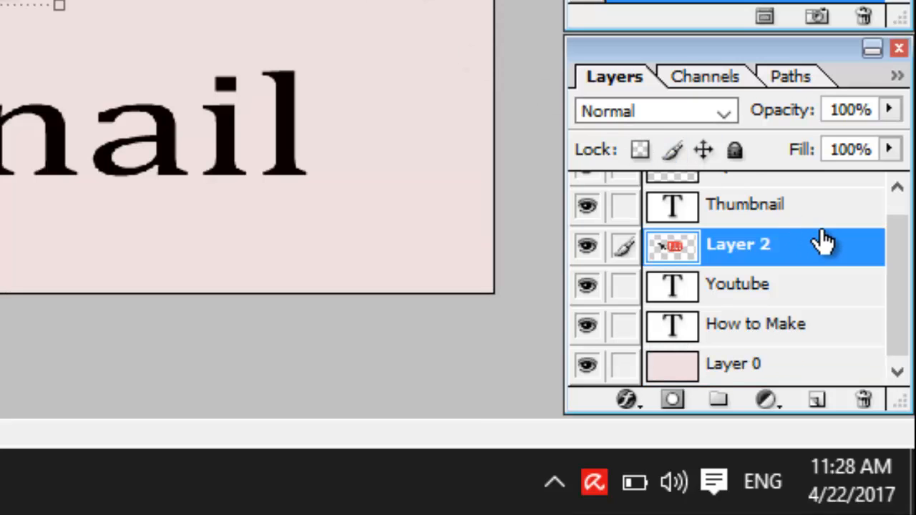
{"action": "double_click", "coordinate": [830, 254]}
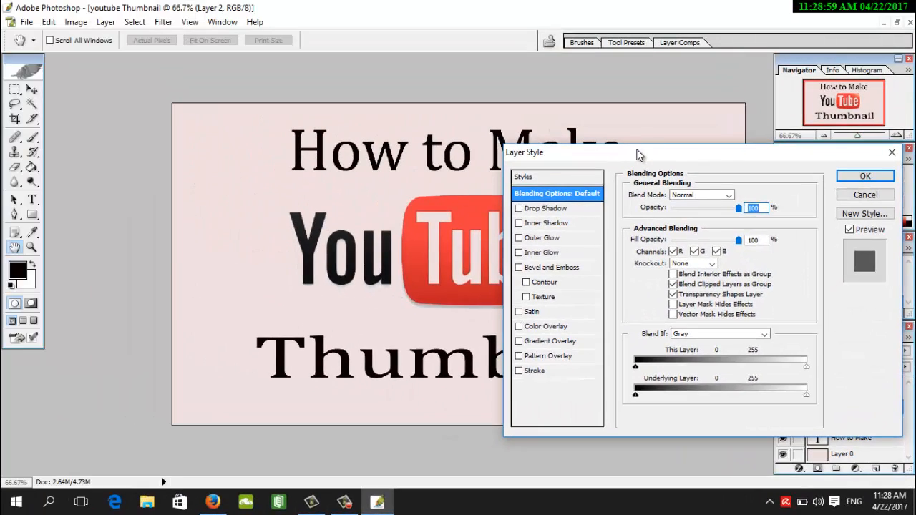
{"action": "left_click_drag", "start_coordinate": [639, 155], "coordinate": [752, 100]}
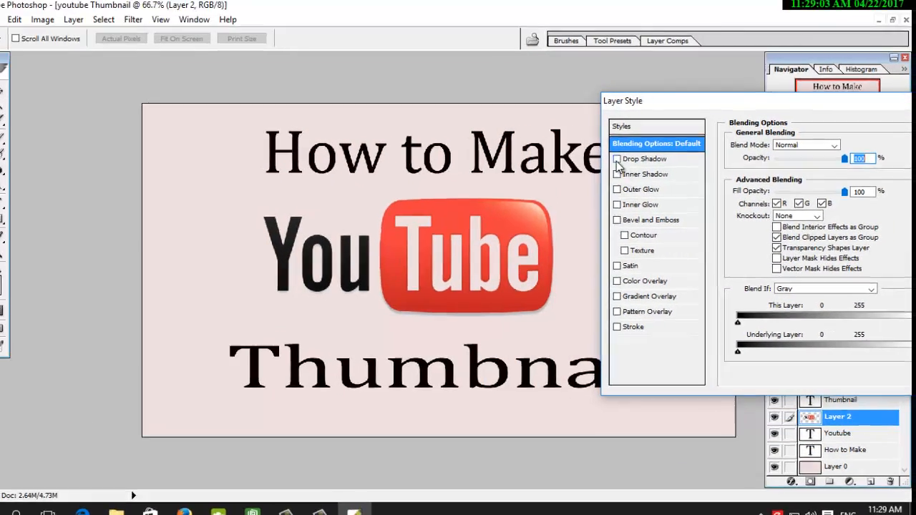
{"action": "left_click", "coordinate": [617, 161]}
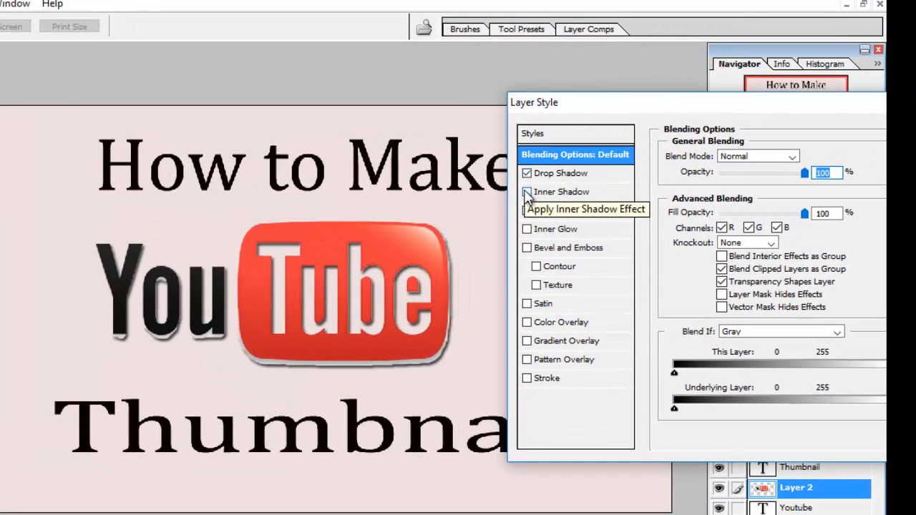
{"action": "left_click", "coordinate": [527, 191]}
{"action": "left_click", "coordinate": [527, 210]}
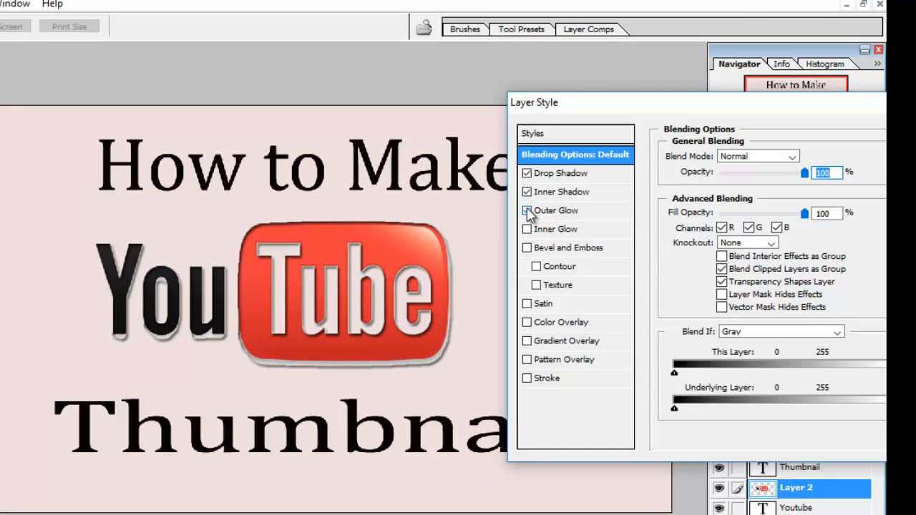
{"action": "left_click", "coordinate": [527, 230]}
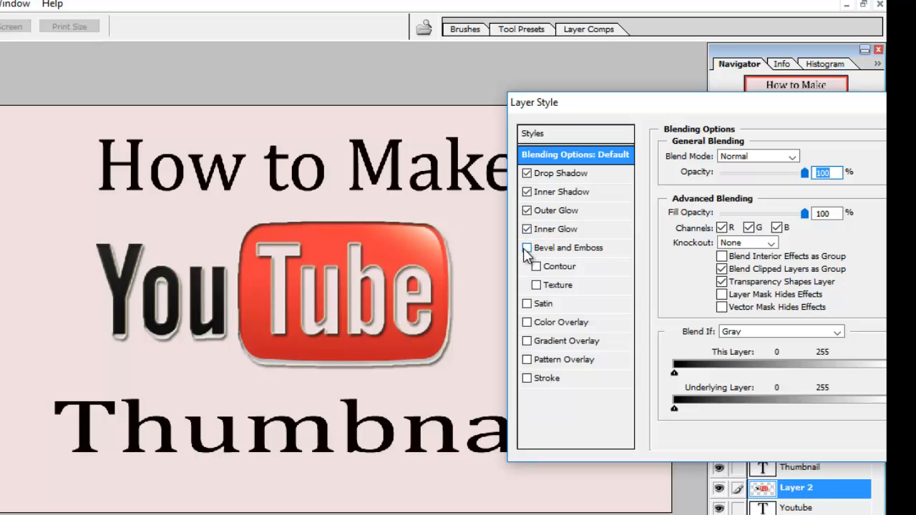
{"action": "left_click", "coordinate": [527, 248]}
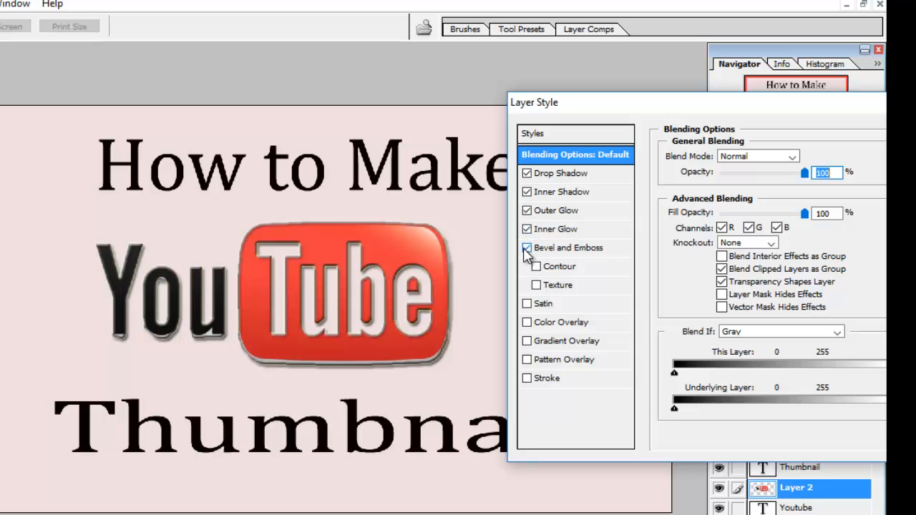
Turn off all five effects on the YouTube logo layer and close its layer style settings without applying them.
{"action": "left_click", "coordinate": [527, 173]}
{"action": "left_click", "coordinate": [527, 192]}
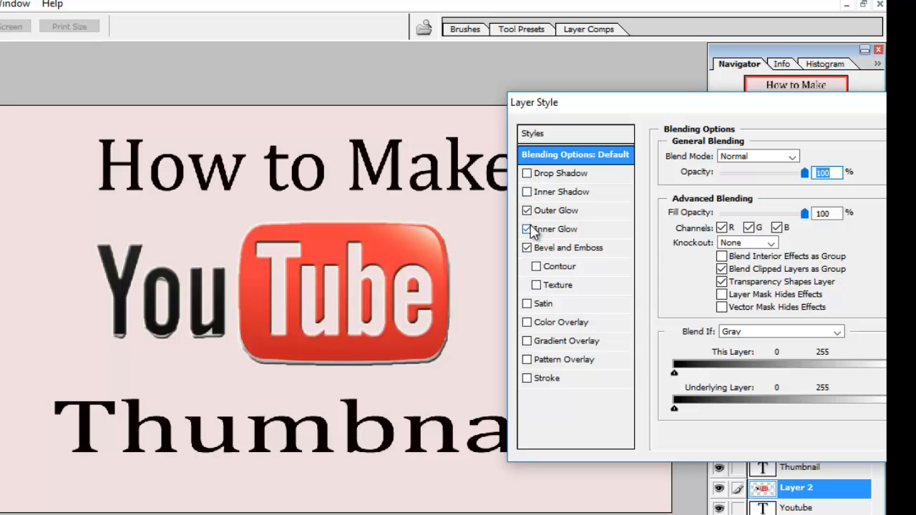
{"action": "left_click", "coordinate": [527, 211]}
{"action": "left_click", "coordinate": [527, 229]}
{"action": "left_click", "coordinate": [527, 247]}
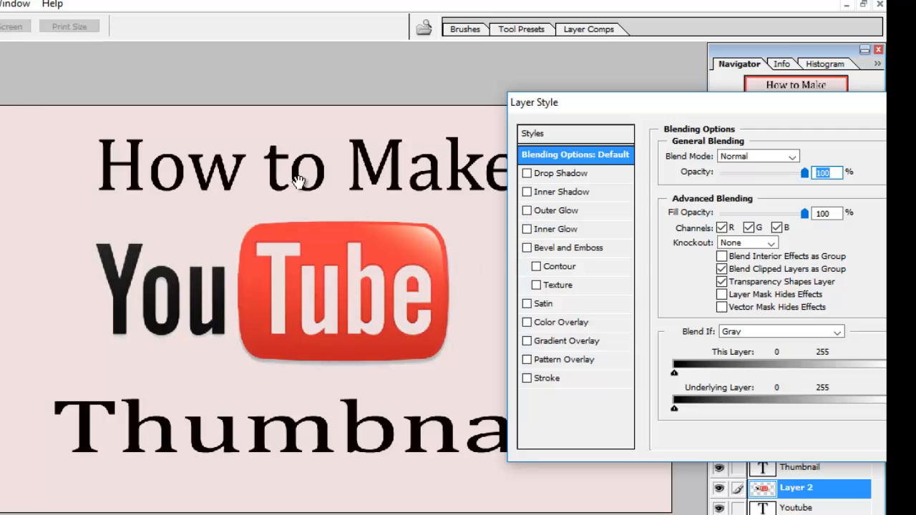
{"action": "left_click_drag", "start_coordinate": [758, 104], "coordinate": [621, 108]}
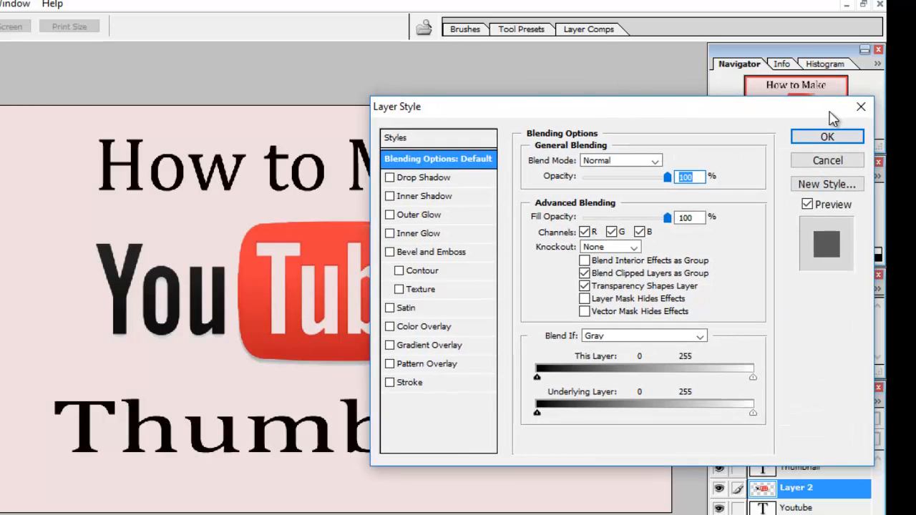
{"action": "left_click", "coordinate": [861, 106]}
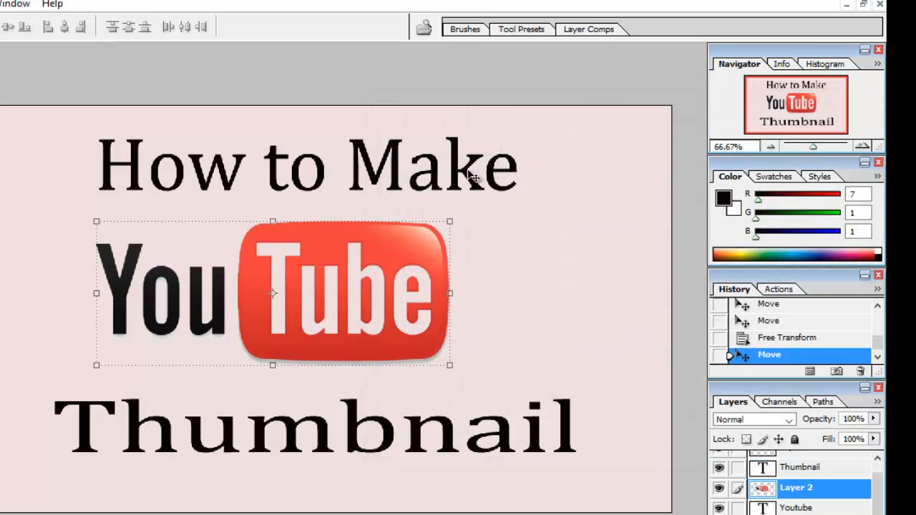
Apply Drop Shadow, Inner Shadow and Inner Glow effects to the "How to Make" text layer.
{"action": "left_click", "coordinate": [458, 167]}
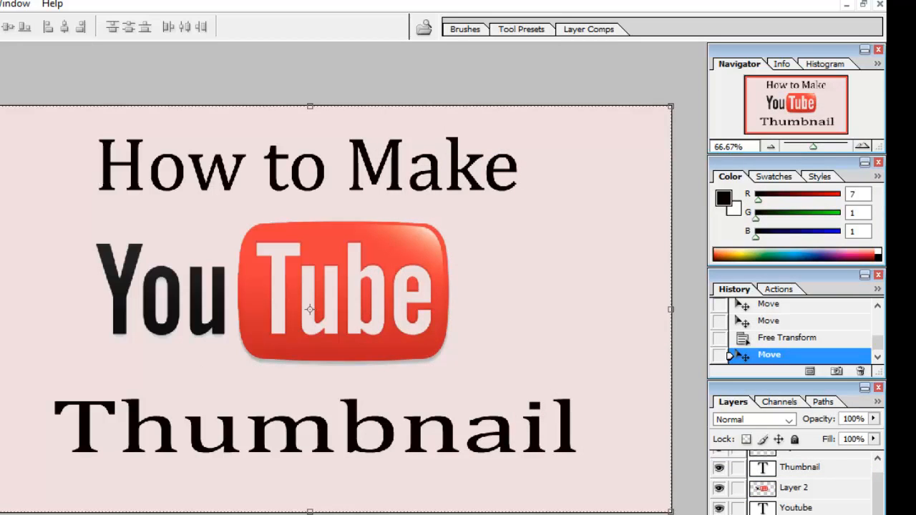
{"action": "left_click", "coordinate": [134, 153]}
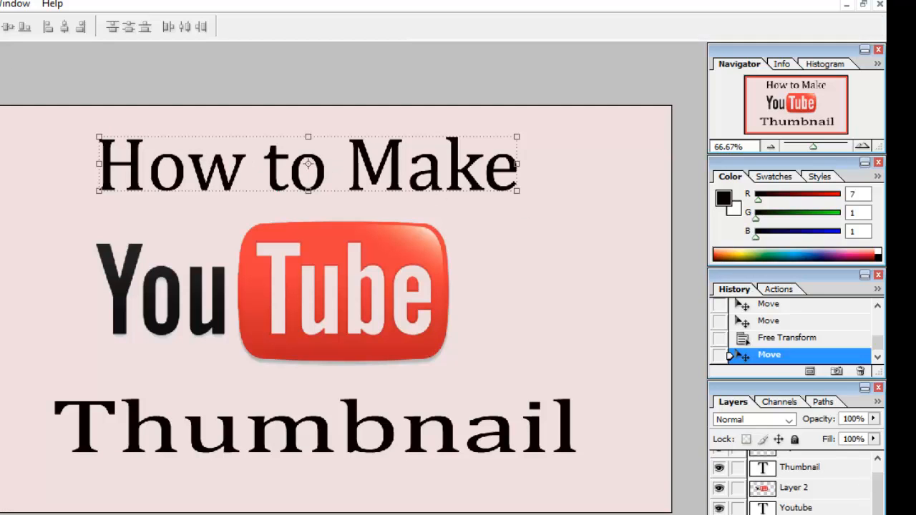
{"action": "double_click", "coordinate": [843, 511]}
{"action": "left_click", "coordinate": [390, 197]}
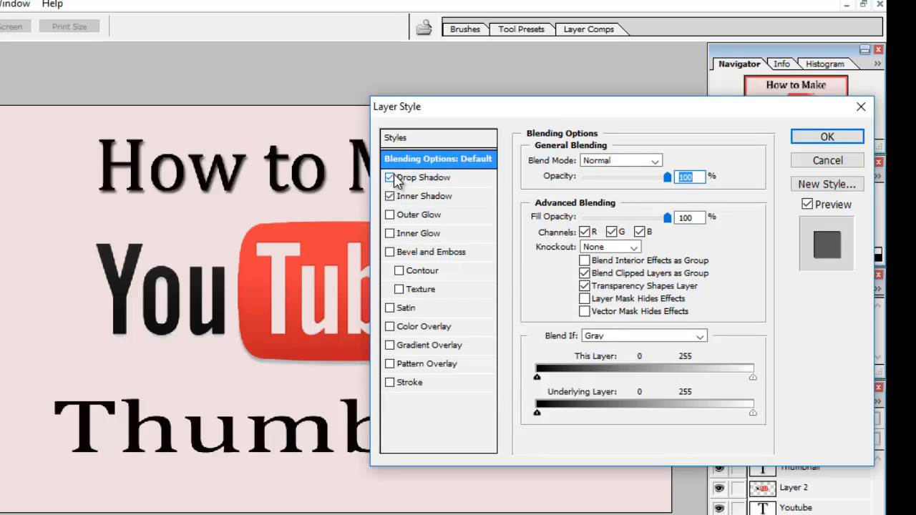
{"action": "left_click", "coordinate": [390, 234]}
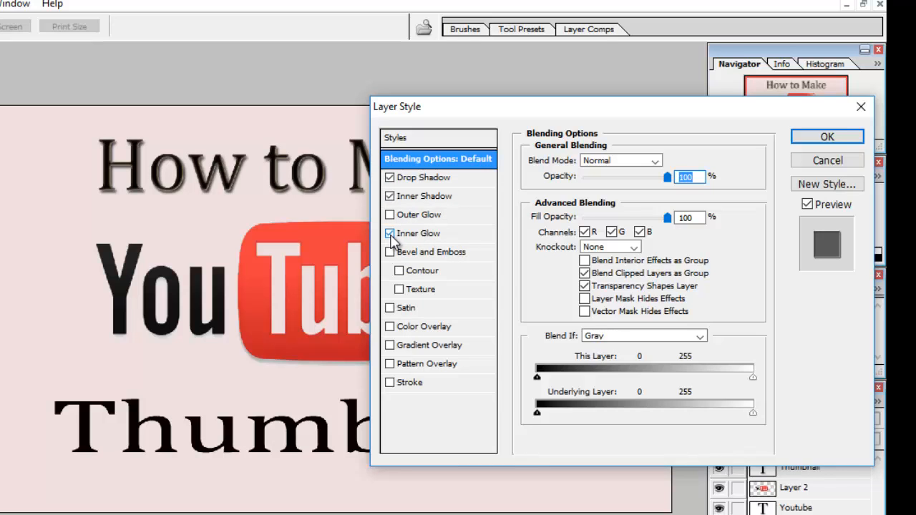
{"action": "left_click", "coordinate": [850, 135]}
Apply Drop Shadow, Inner Shadow and Outer Glow effects to the "Thumbnail" text layer.
{"action": "left_click", "coordinate": [416, 444]}
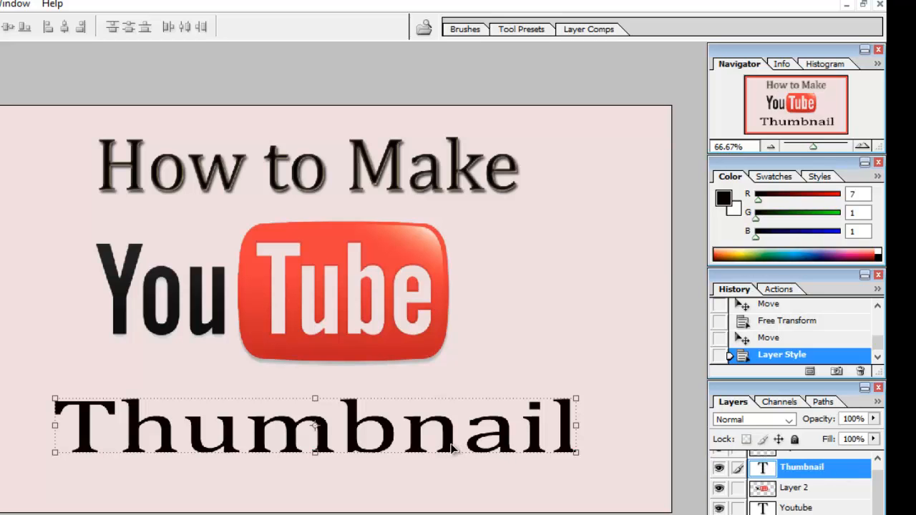
{"action": "double_click", "coordinate": [858, 472]}
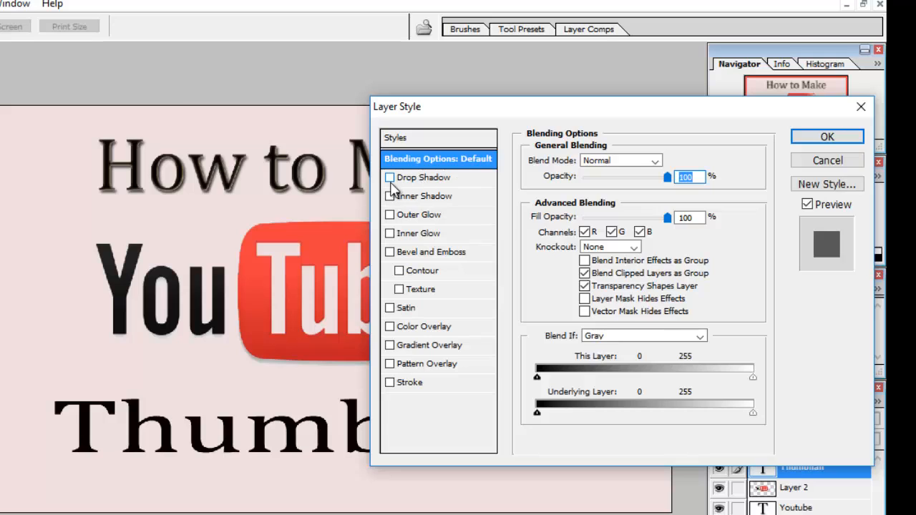
{"action": "left_click", "coordinate": [390, 197]}
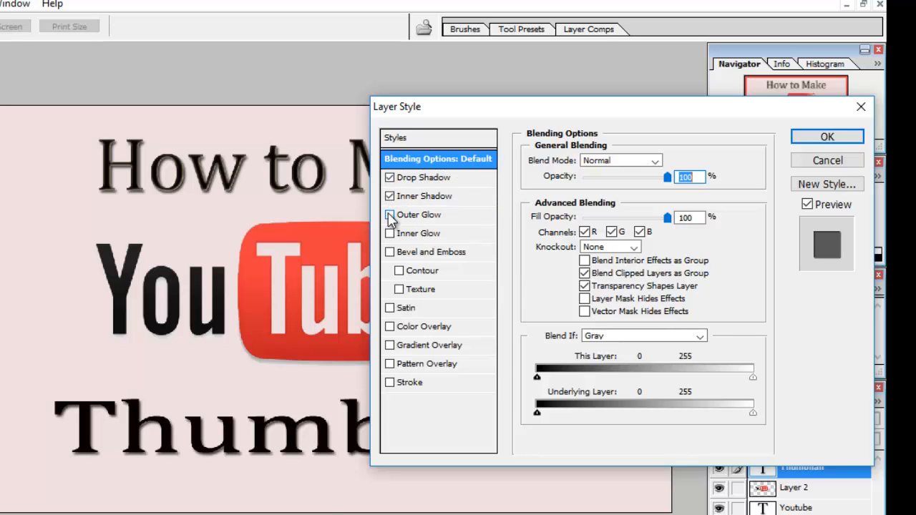
{"action": "left_click", "coordinate": [390, 215]}
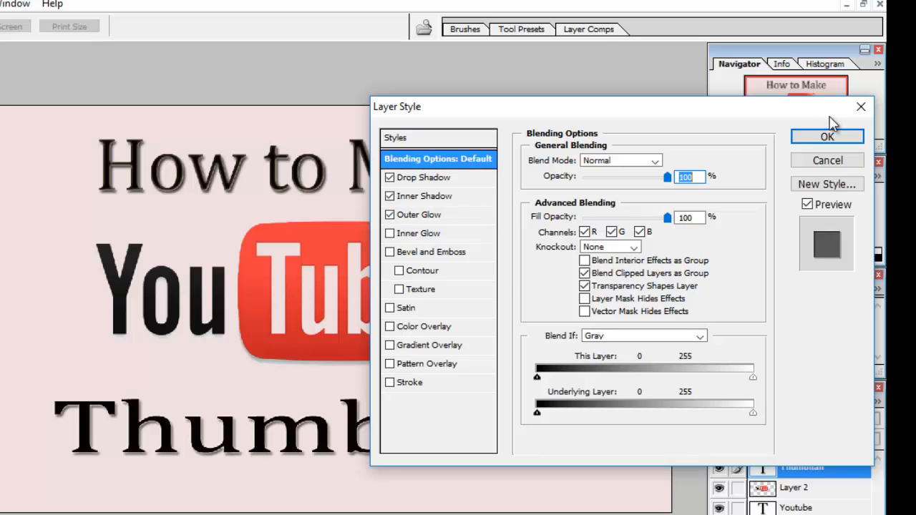
{"action": "left_click", "coordinate": [828, 138]}
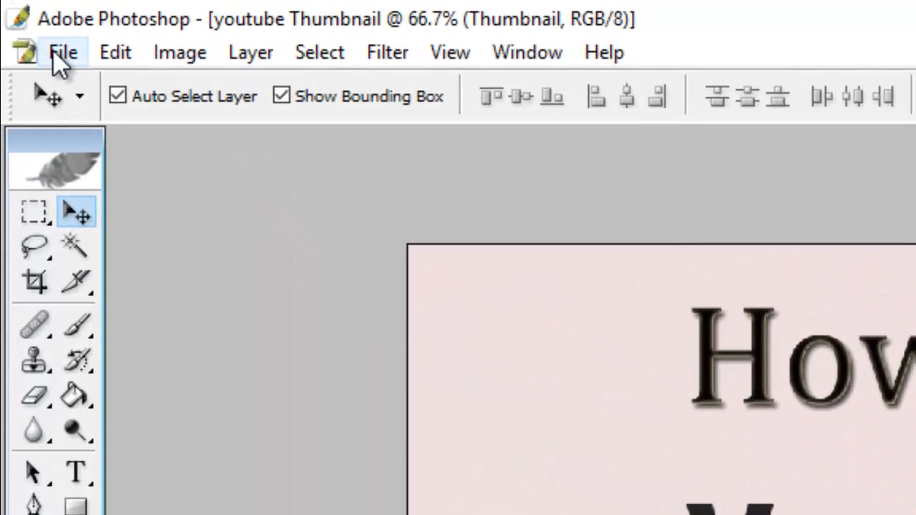
Save a JPEG copy of the thumbnail to the desktop as youtbe 1111.jpg, with Maximum quality 12 and the Baseline ("Standard") format.
{"action": "left_click", "coordinate": [62, 45]}
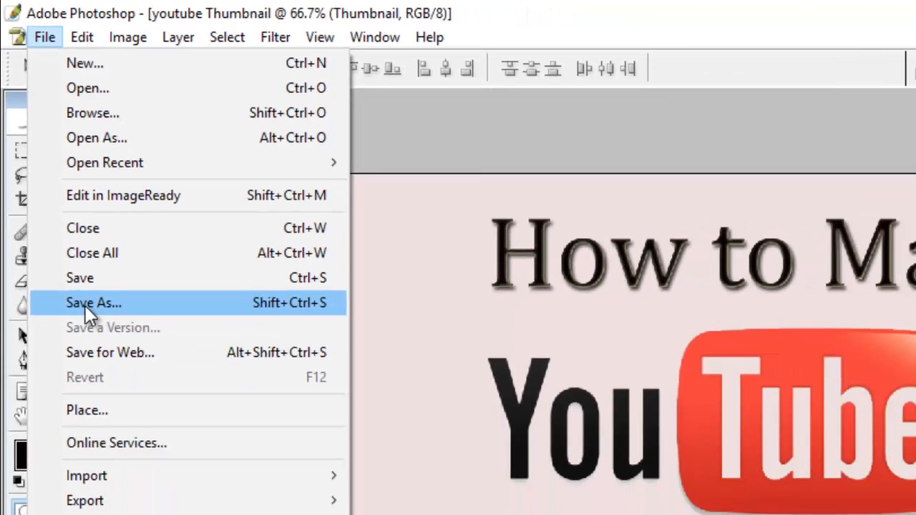
{"action": "left_click", "coordinate": [120, 430]}
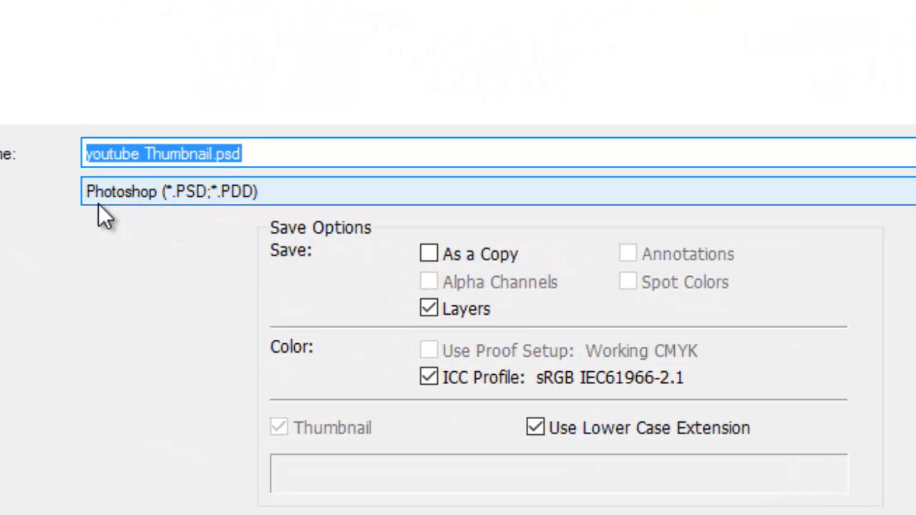
{"action": "left_click", "coordinate": [262, 192]}
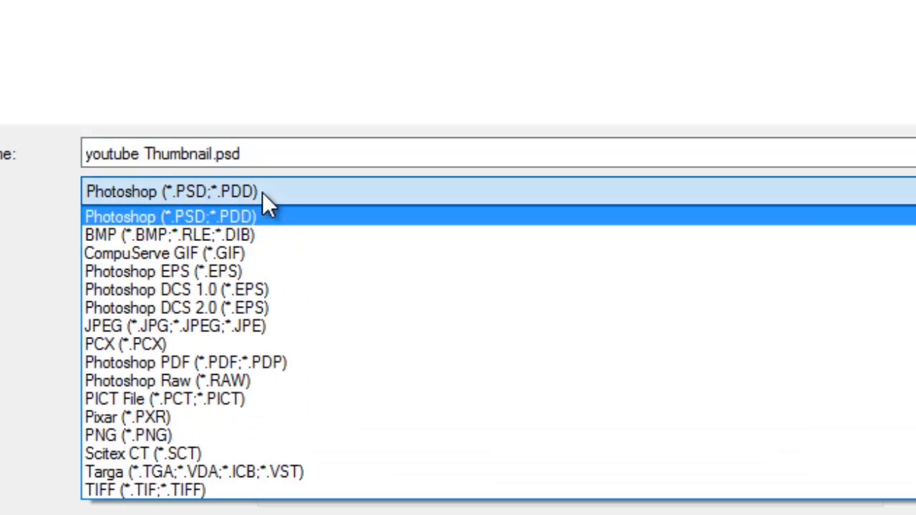
{"action": "left_click", "coordinate": [273, 322]}
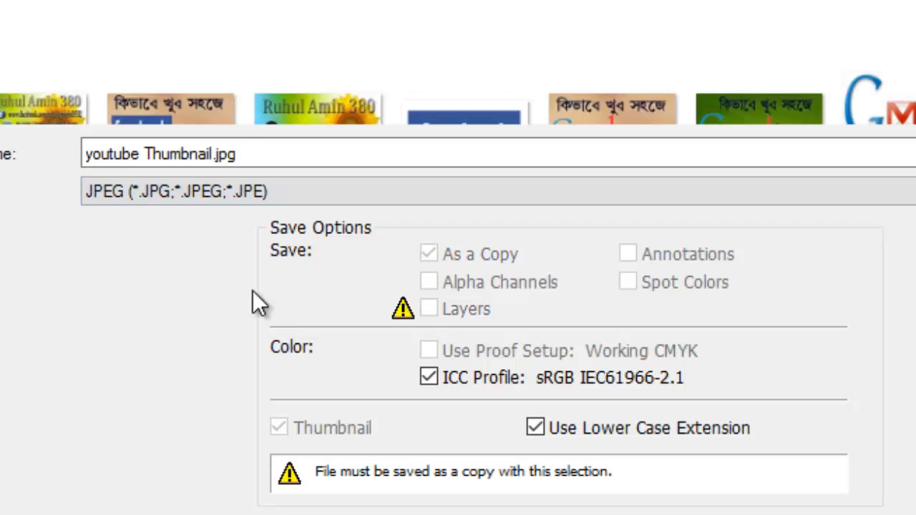
{"action": "left_click", "coordinate": [258, 145]}
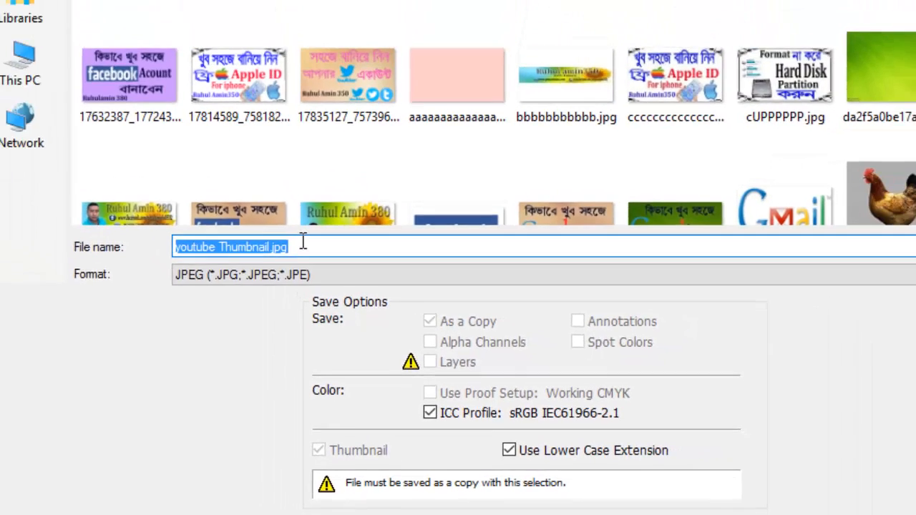
{"action": "left_click", "coordinate": [257, 147]}
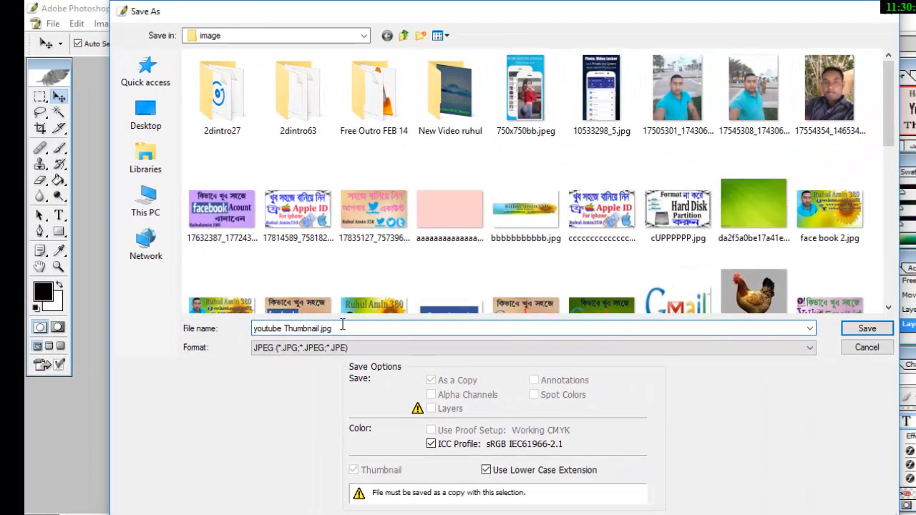
{"action": "type", "text": "11"}
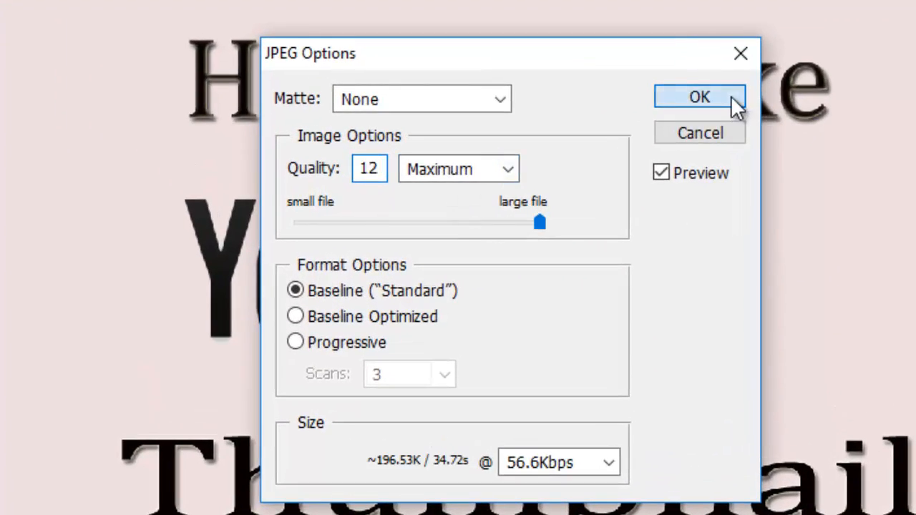
{"action": "left_click", "coordinate": [730, 95]}
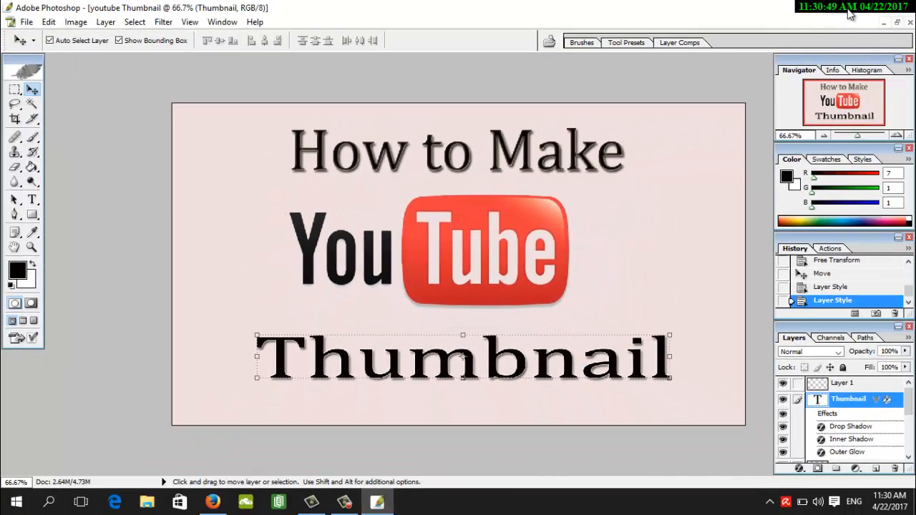
Switch to the desktop and open youtbe 1111.jpg in Photos, viewing it maximized and in a restored window.
{"action": "left_click", "coordinate": [848, 11]}
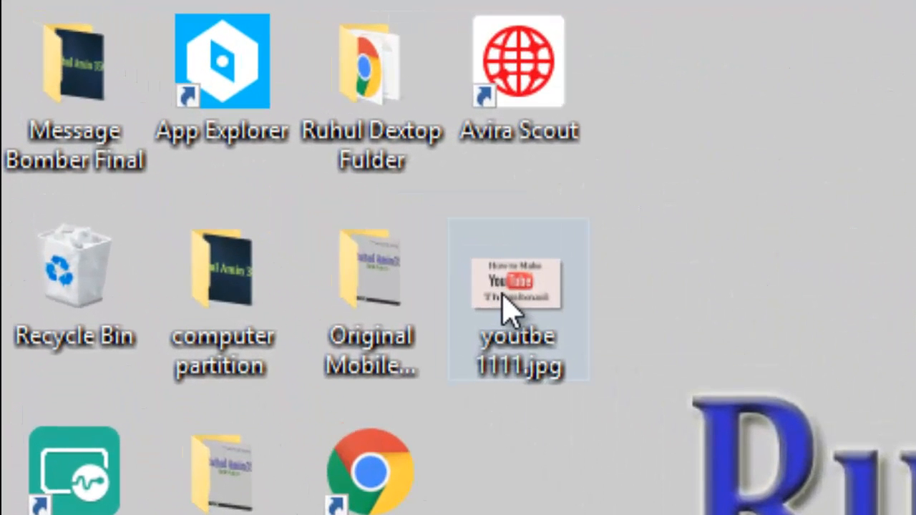
{"action": "double_click", "coordinate": [508, 308]}
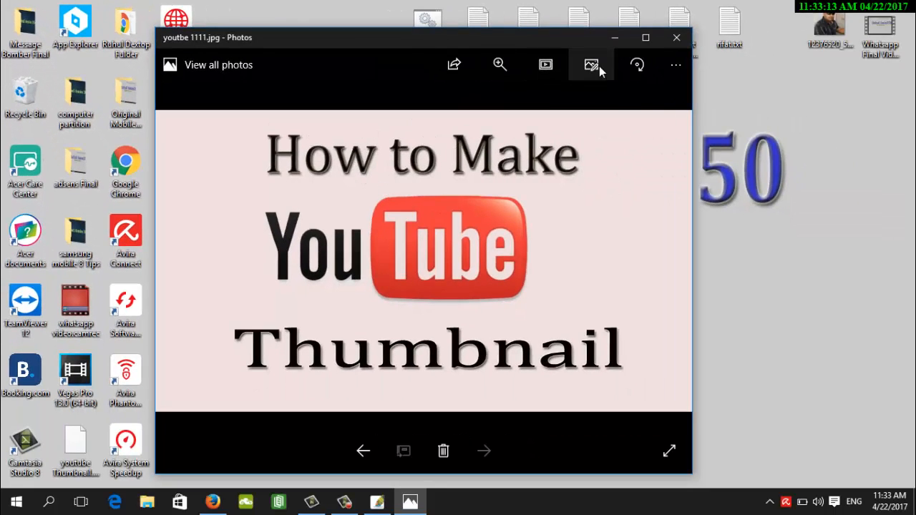
{"action": "left_click", "coordinate": [644, 38]}
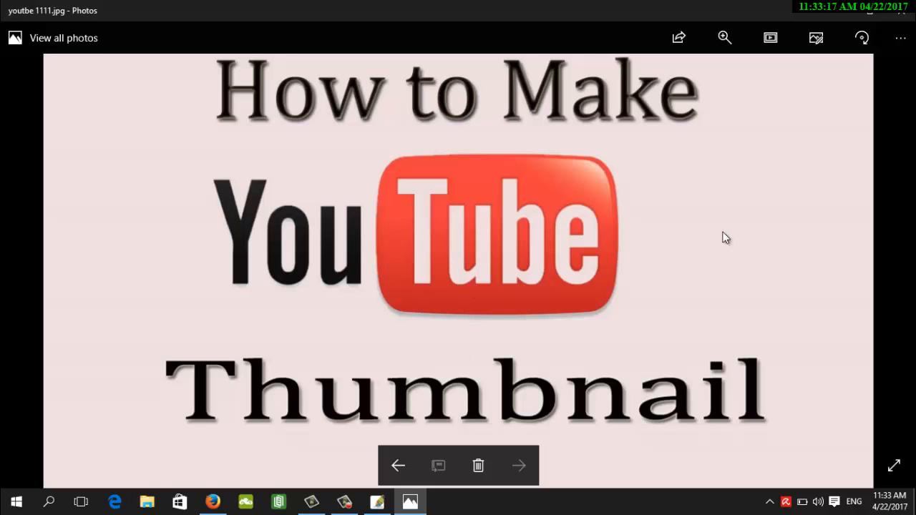
{"action": "left_click", "coordinate": [877, 13]}
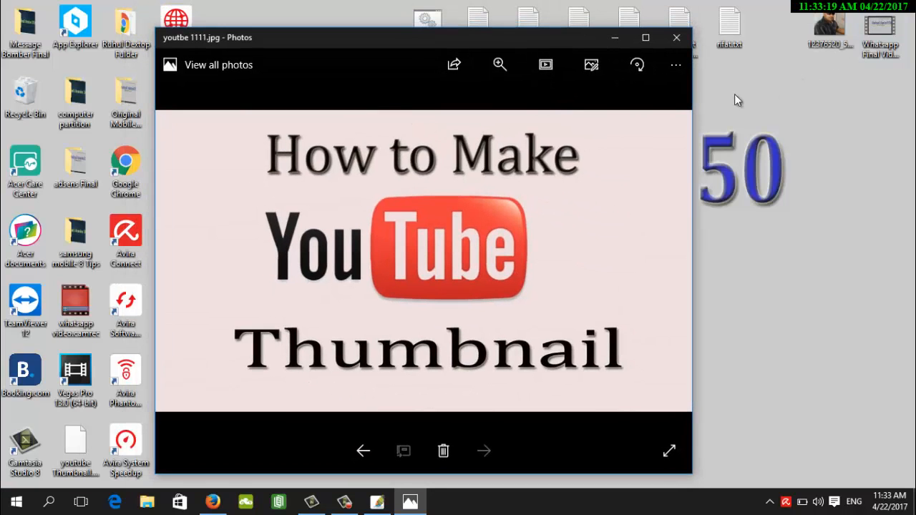
{"action": "left_click_drag", "start_coordinate": [423, 27], "coordinate": [430, 22]}
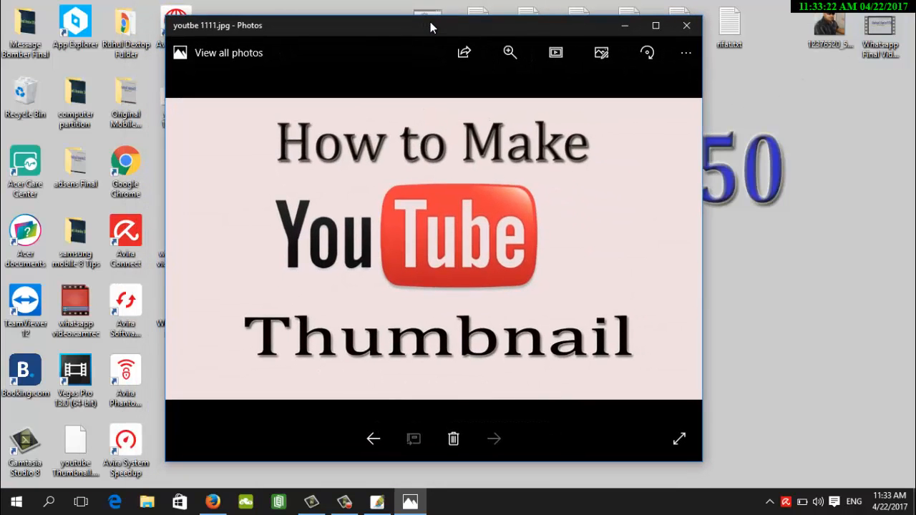